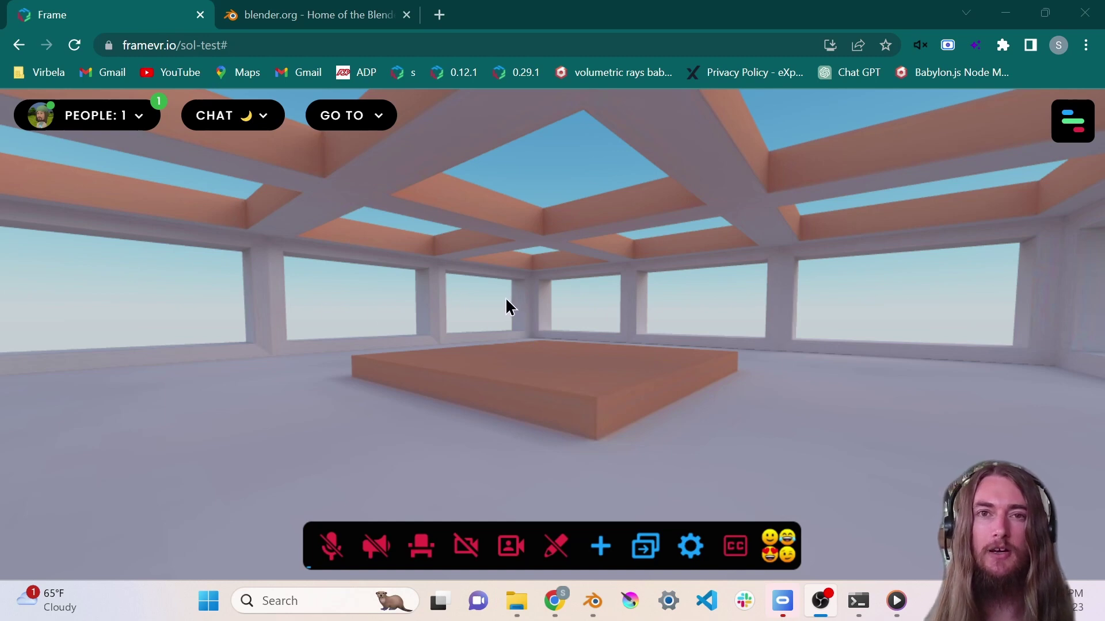
Look around the baked Frame room from side to side
drag(606, 367, 626, 380)
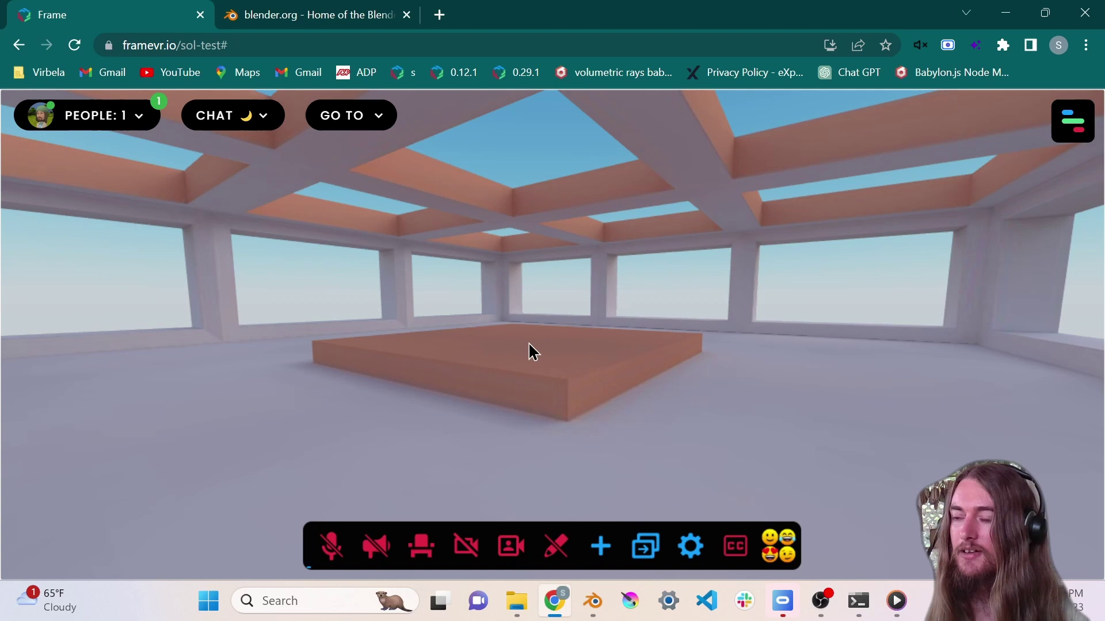
drag(496, 360, 627, 330)
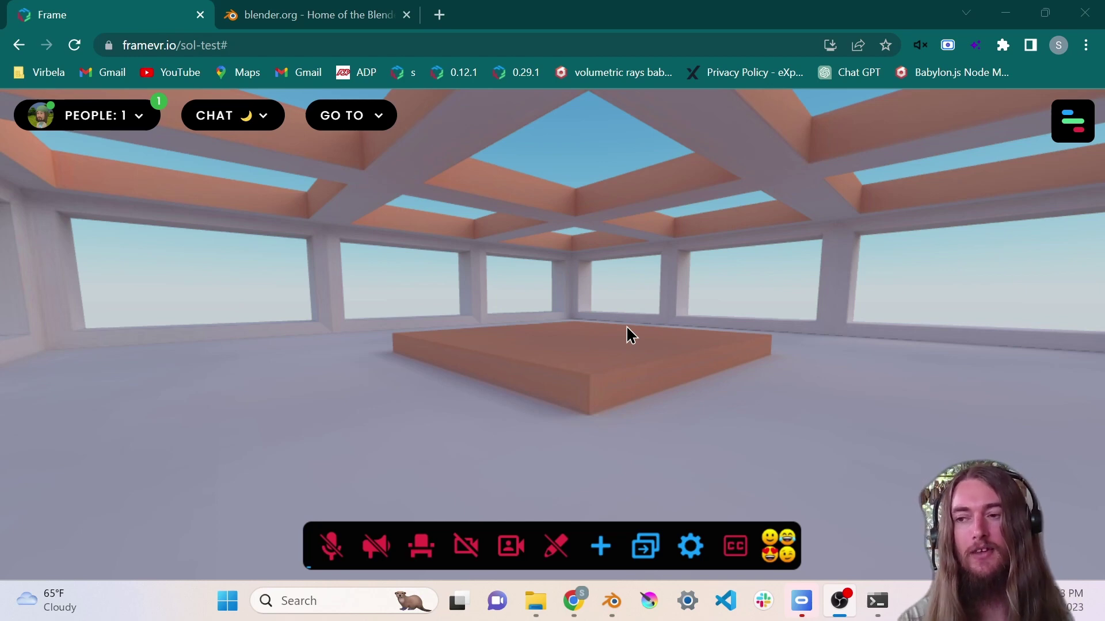
drag(630, 334, 524, 354)
key(d)
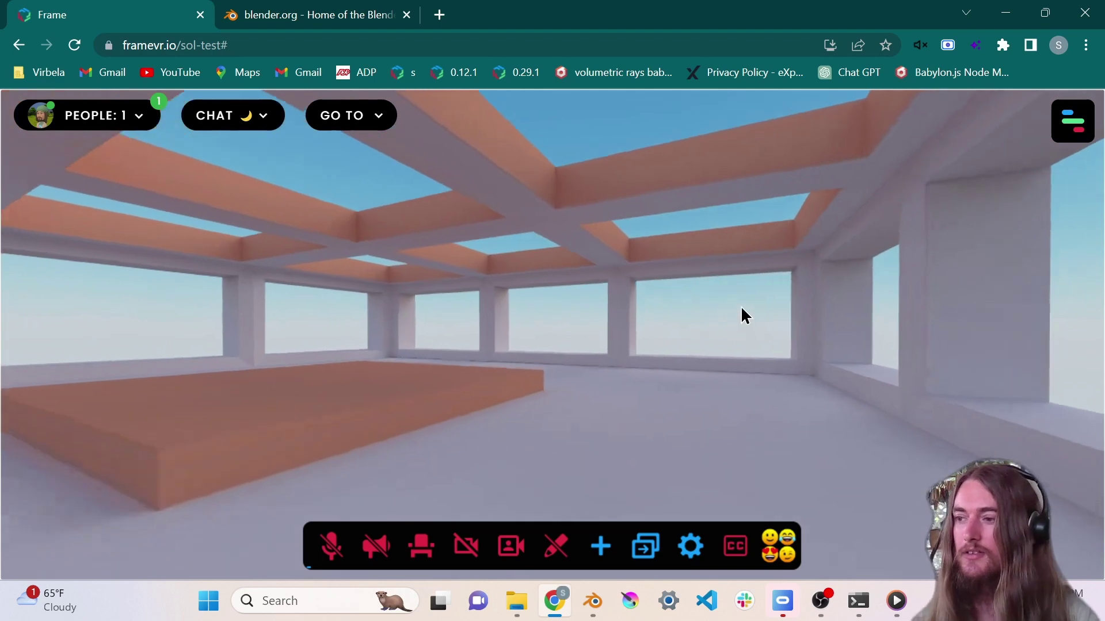
drag(742, 309, 445, 338)
Walk toward the orange platform and look up at the coffered ceiling beams
key(w)
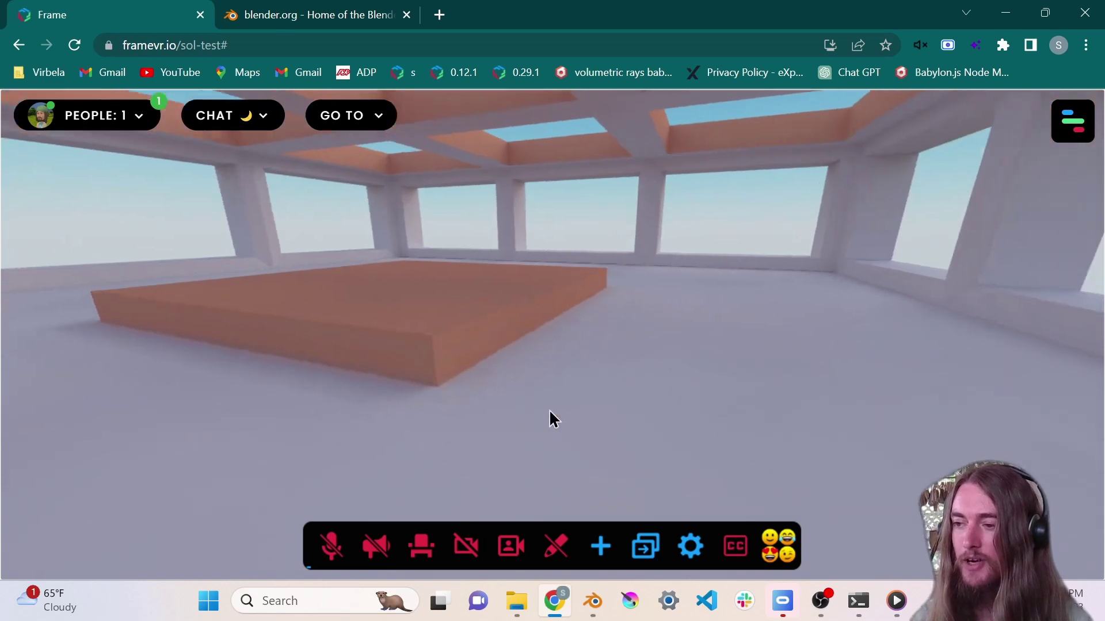
drag(549, 409, 277, 321)
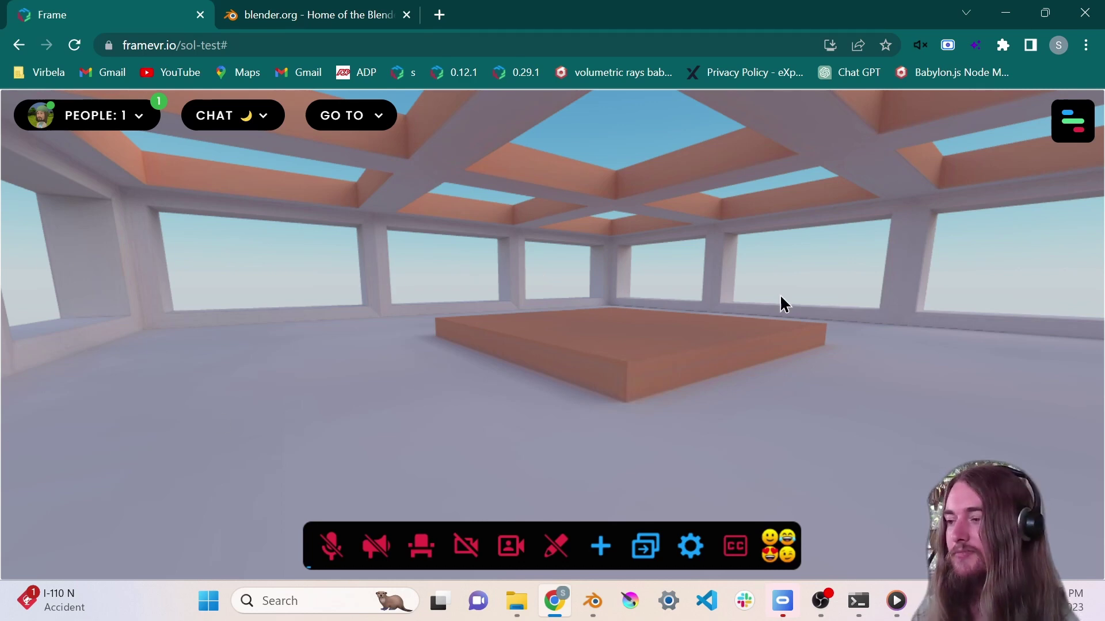
drag(678, 294, 511, 385)
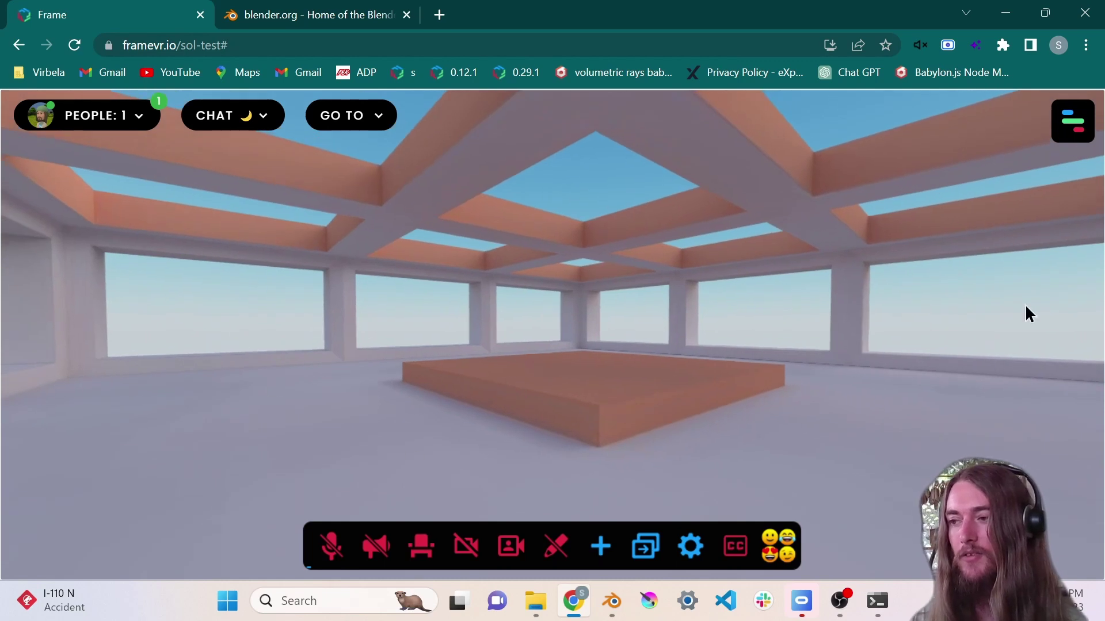
drag(747, 380, 619, 330)
key(w)
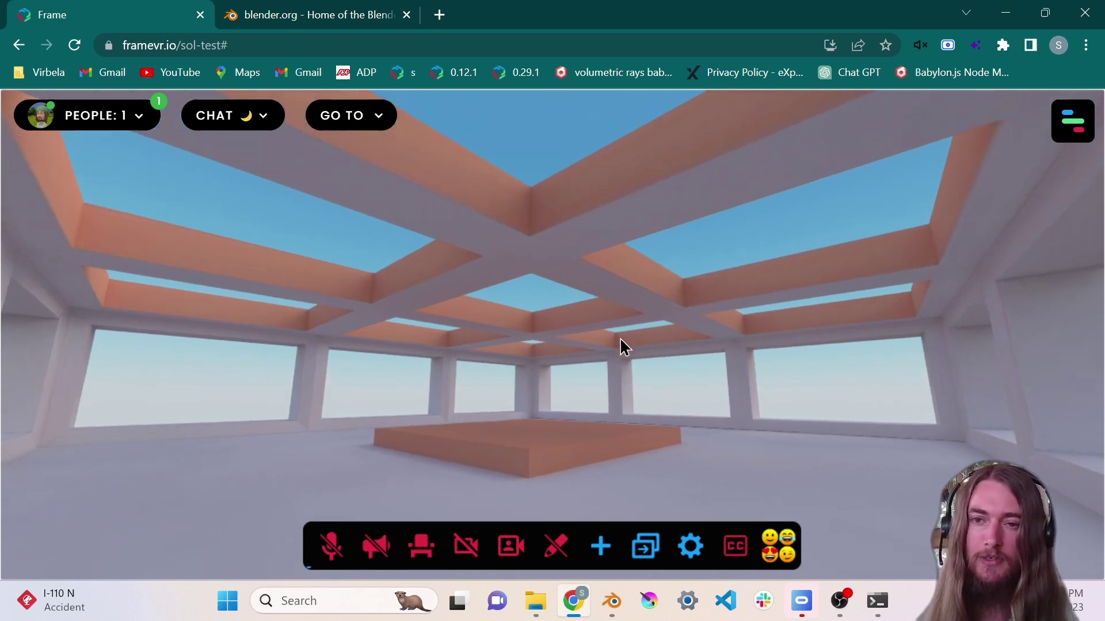
Back in Blender, hide the bake collection in the Outliner
key(alt+Tab)
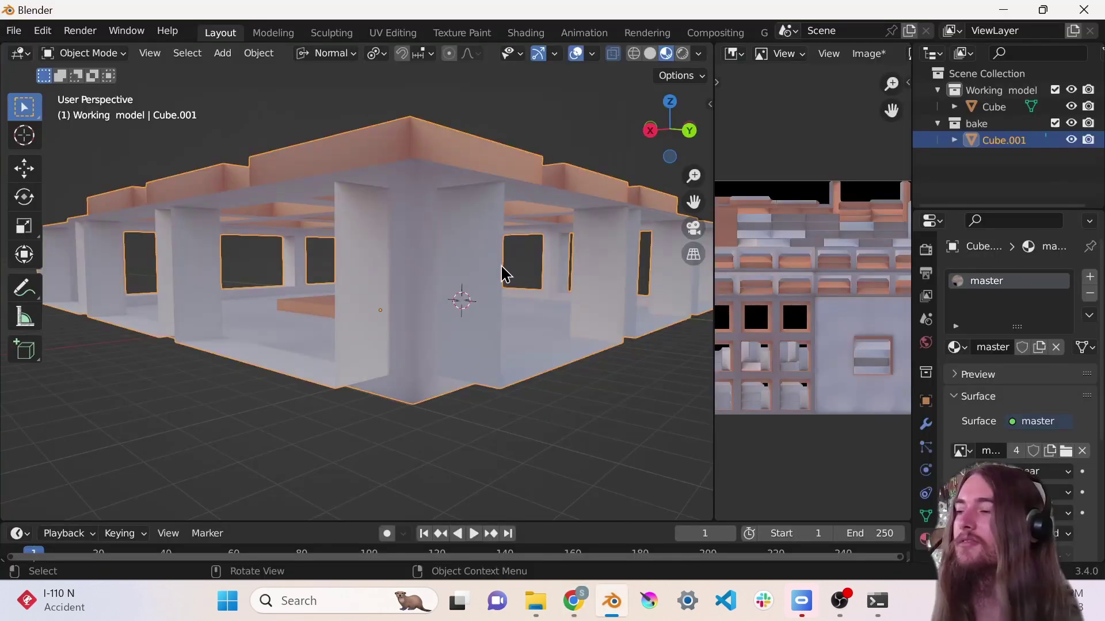
middle_drag(528, 256, 473, 291)
scroll(469, 293, down, 5)
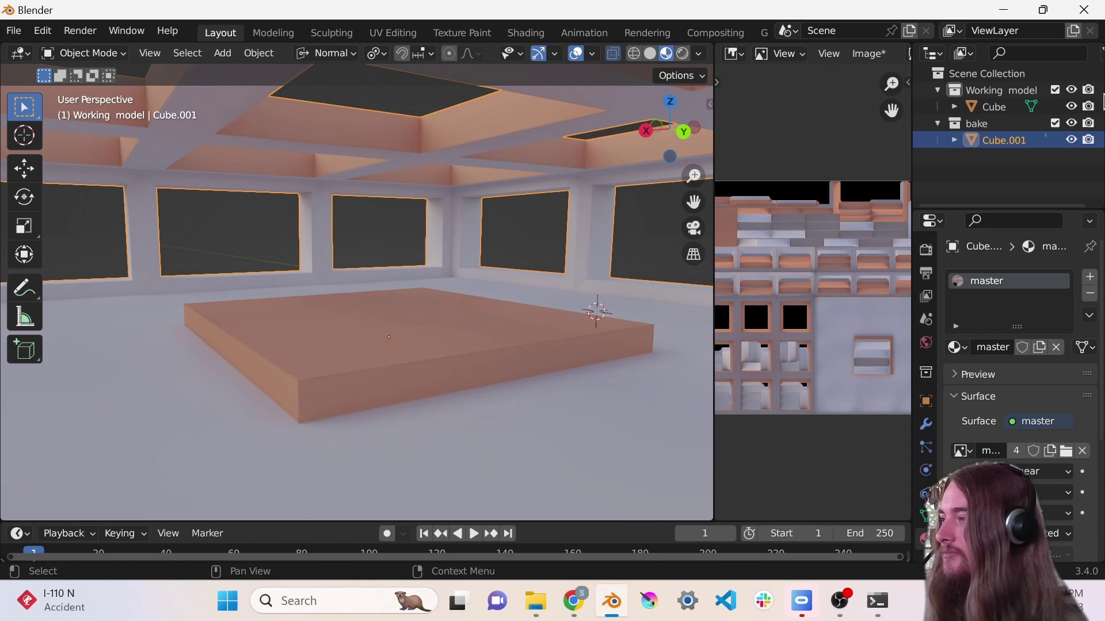
click(1071, 123)
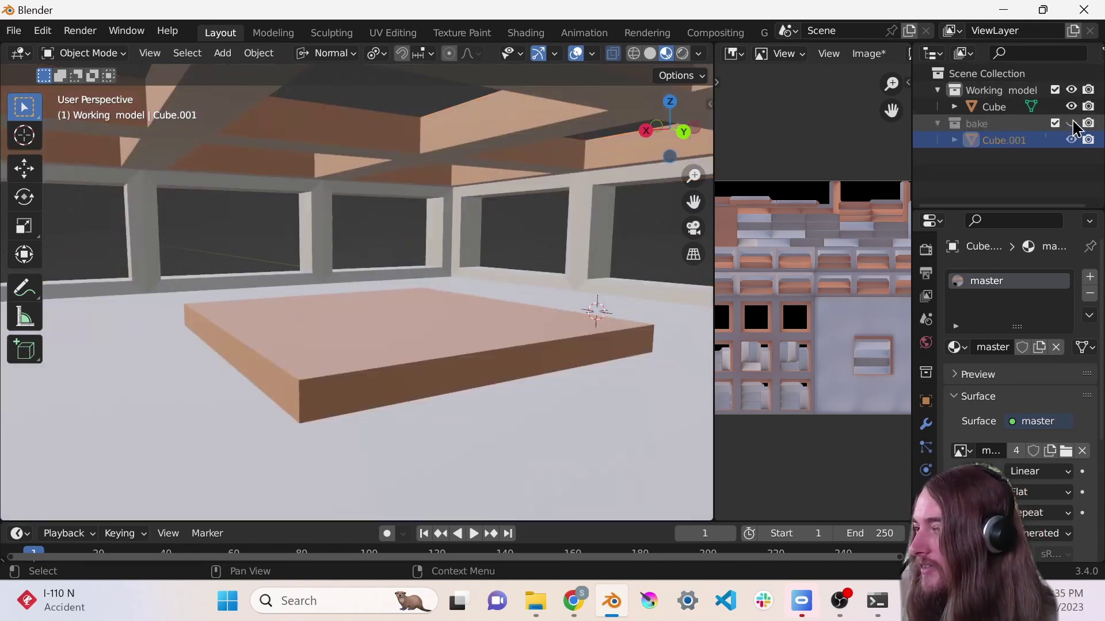
Switch the viewport to Rendered shading and orbit around the room interior
mouse_move(298, 341)
middle_down()
mouse_move(375, 318)
mouse_move(432, 332)
mouse_move(353, 418)
mouse_move(391, 333)
middle_up()
scroll(431, 332, down, 5)
scroll(391, 333, up, 5)
click(681, 53)
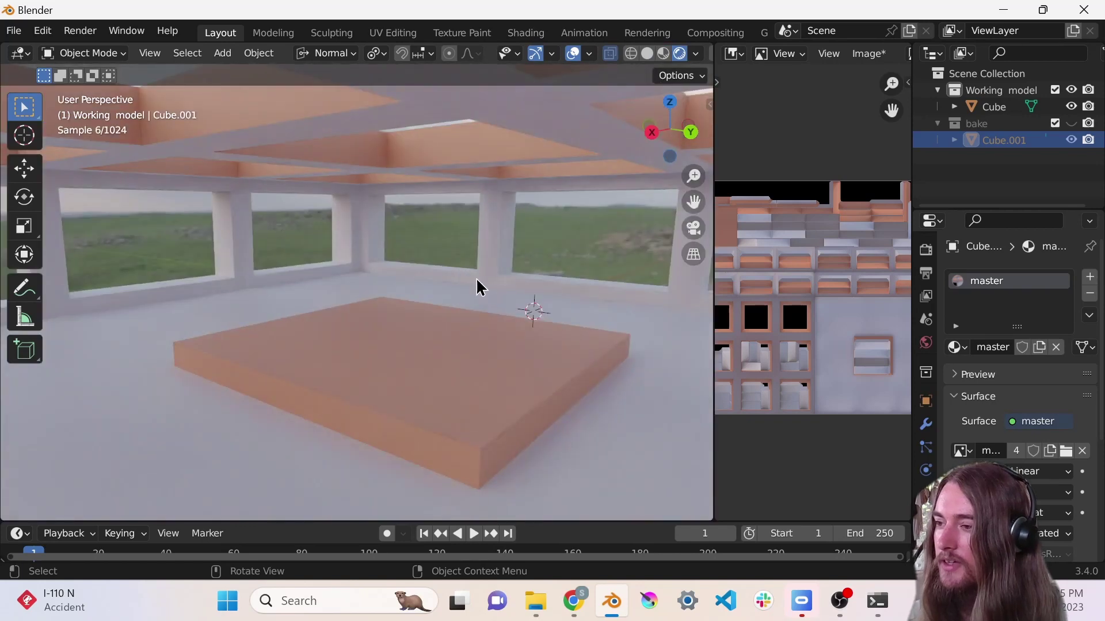
middle_drag(478, 286, 406, 288)
scroll(384, 325, down, 4)
scroll(400, 359, up, 3)
scroll(389, 315, up, 6)
shift+scroll(389, 281, down, 2)
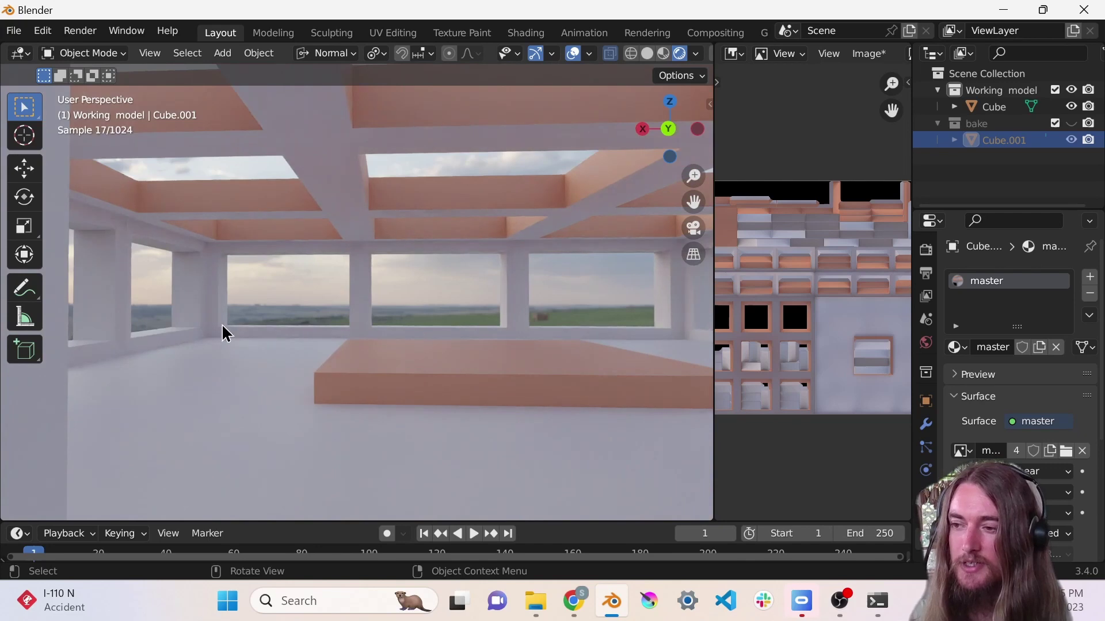
middle_drag(224, 333, 381, 306)
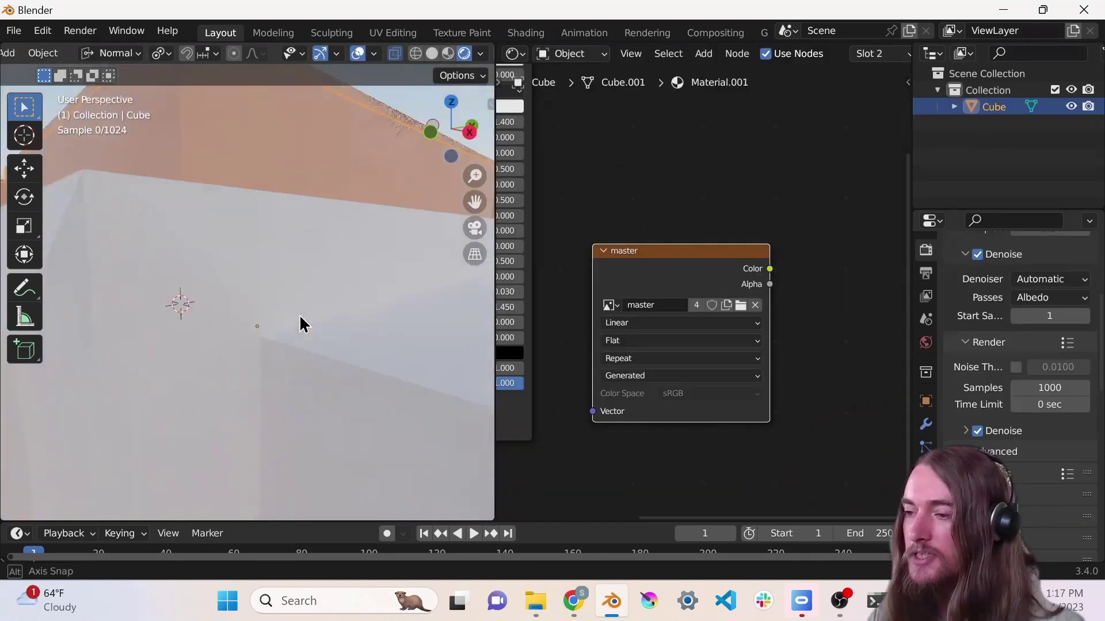
Unwrap the room mesh in Edit Mode with Smart UV Project
middle_drag(300, 314, 261, 321)
scroll(270, 341, down, 5)
key(Tab)
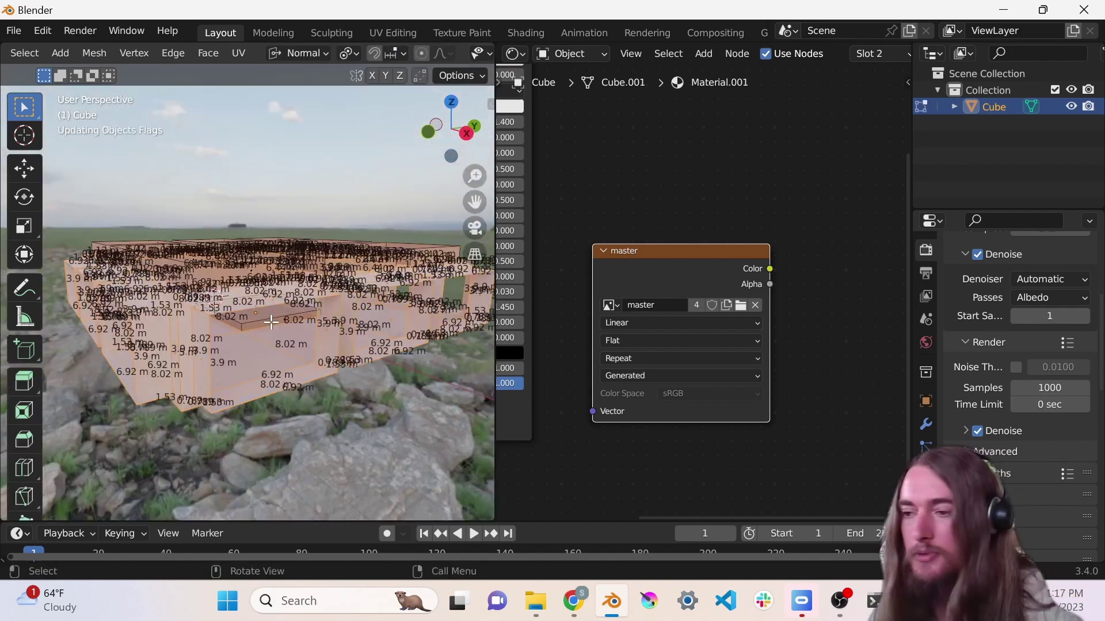
click(282, 306)
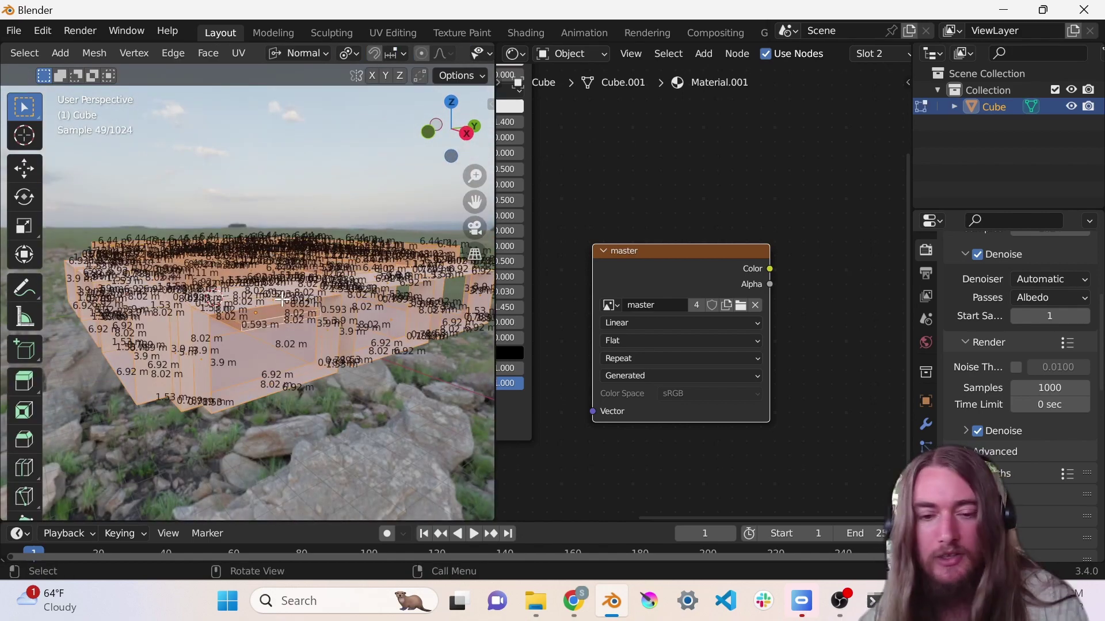
key(u)
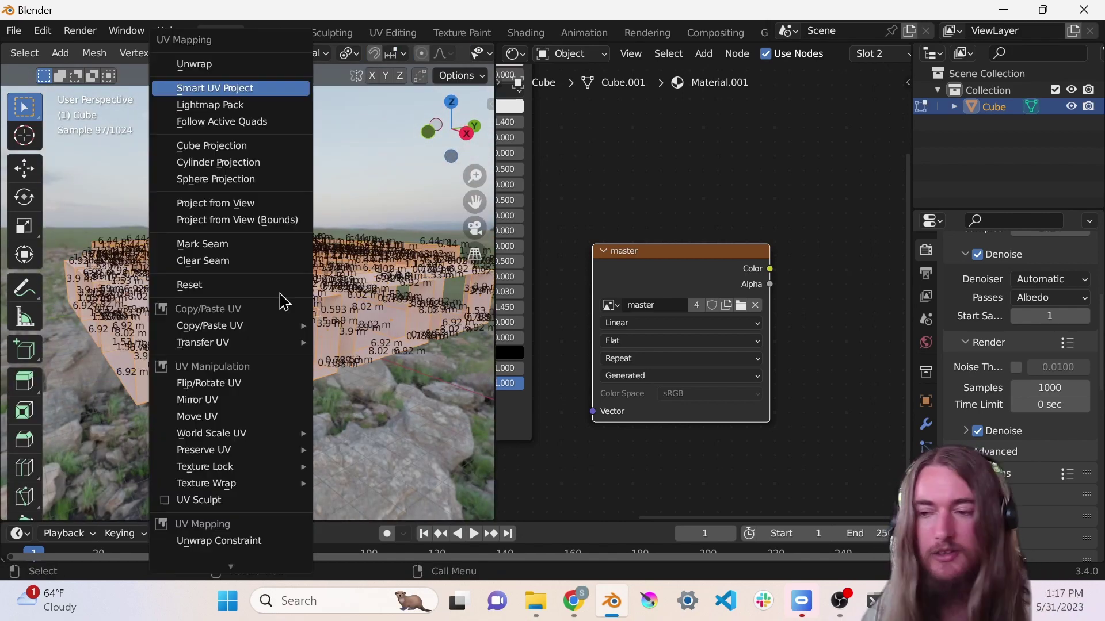
click(267, 94)
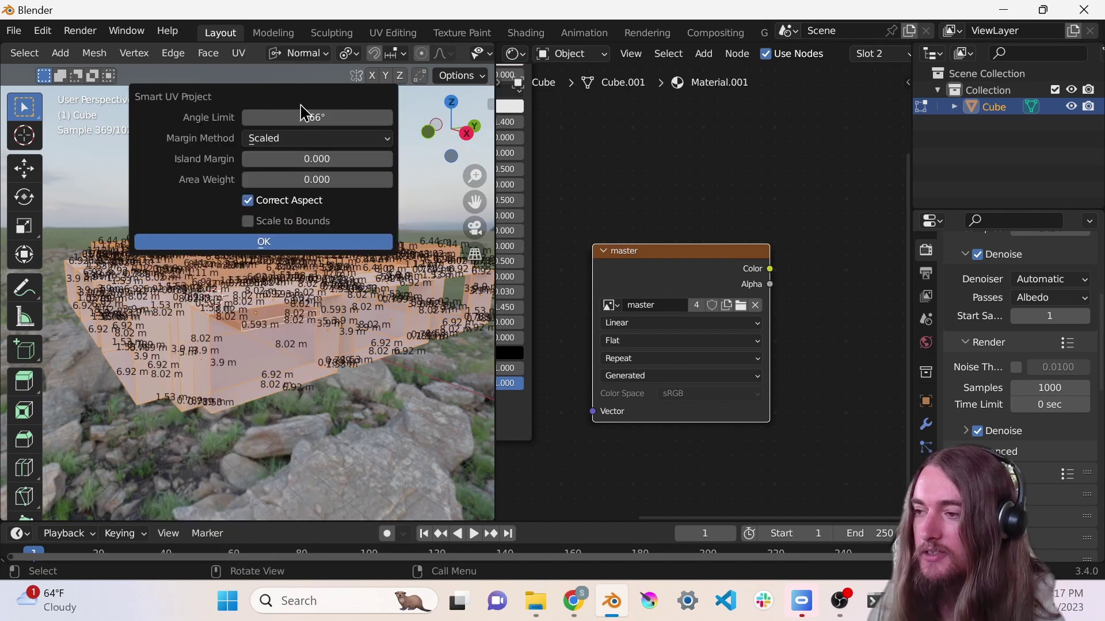
click(300, 241)
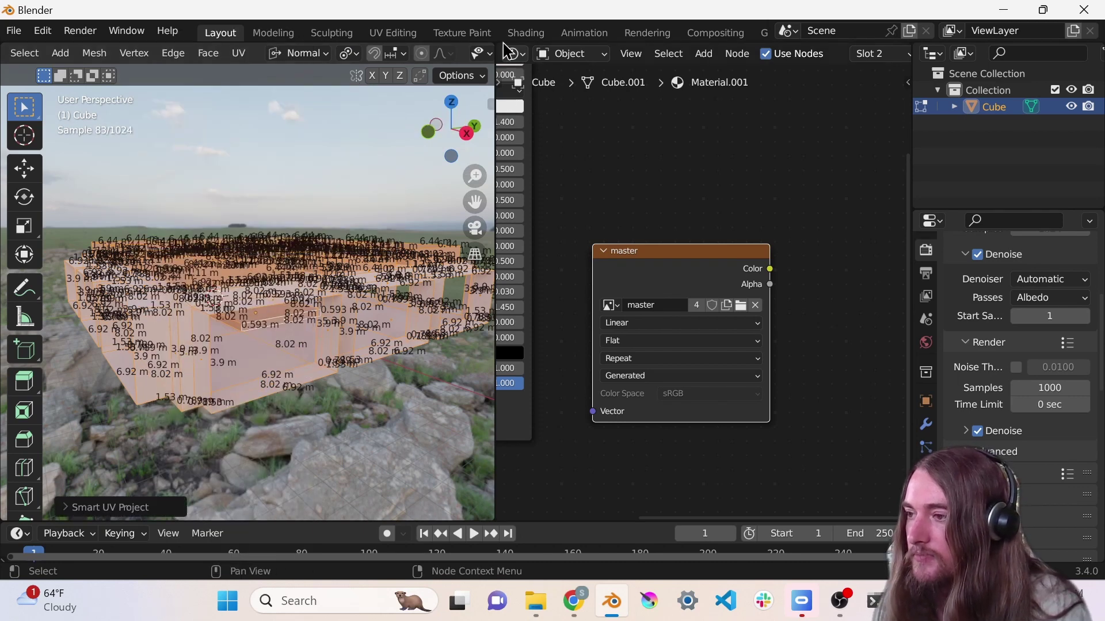
Turn the node area into a UV Editor and repack the islands with UVPackmaster
click(514, 53)
click(535, 139)
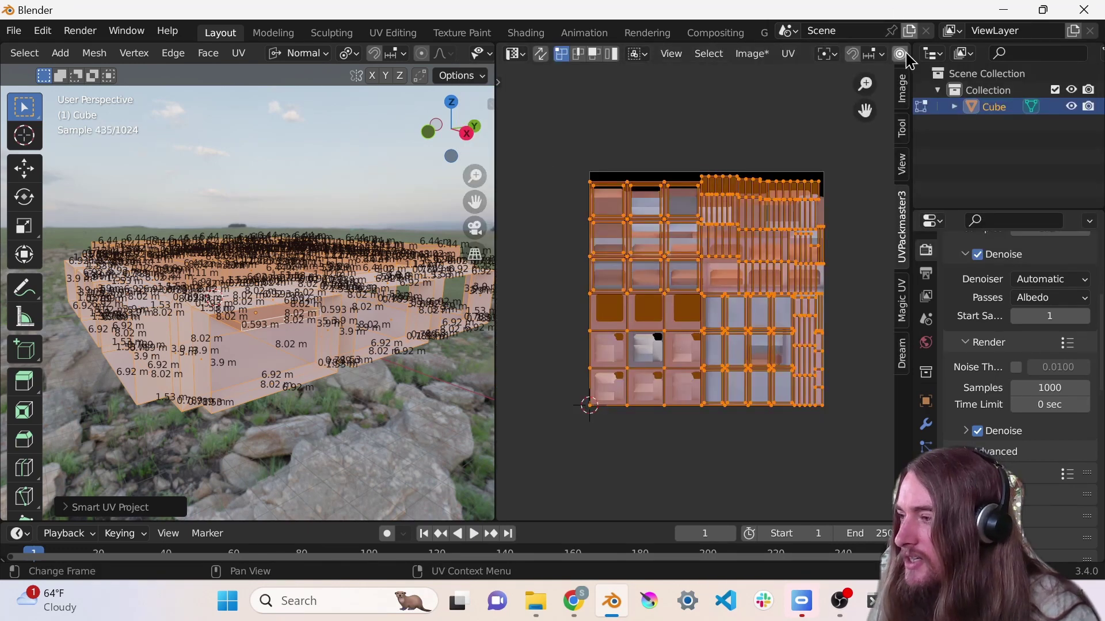
scroll(905, 58, down, 5)
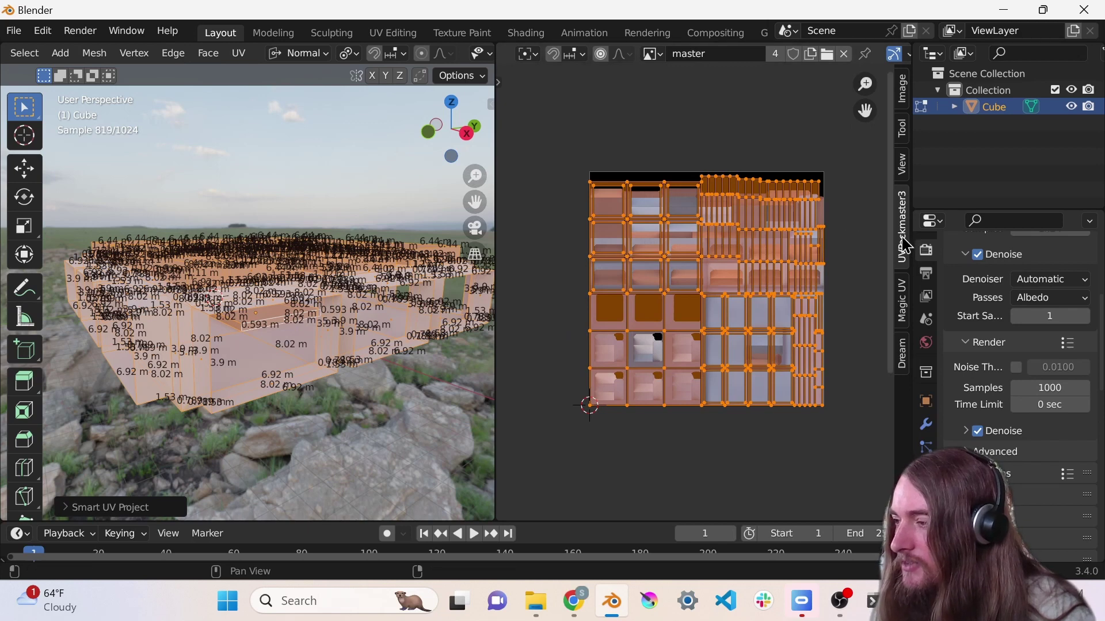
drag(889, 214, 743, 230)
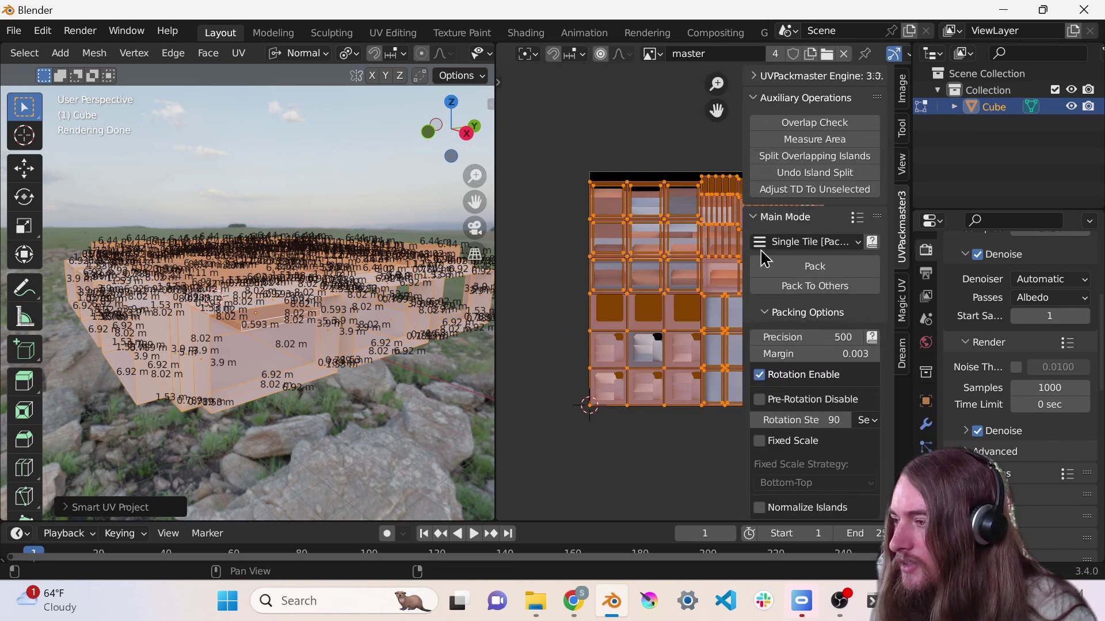
click(808, 266)
middle_drag(599, 263, 544, 264)
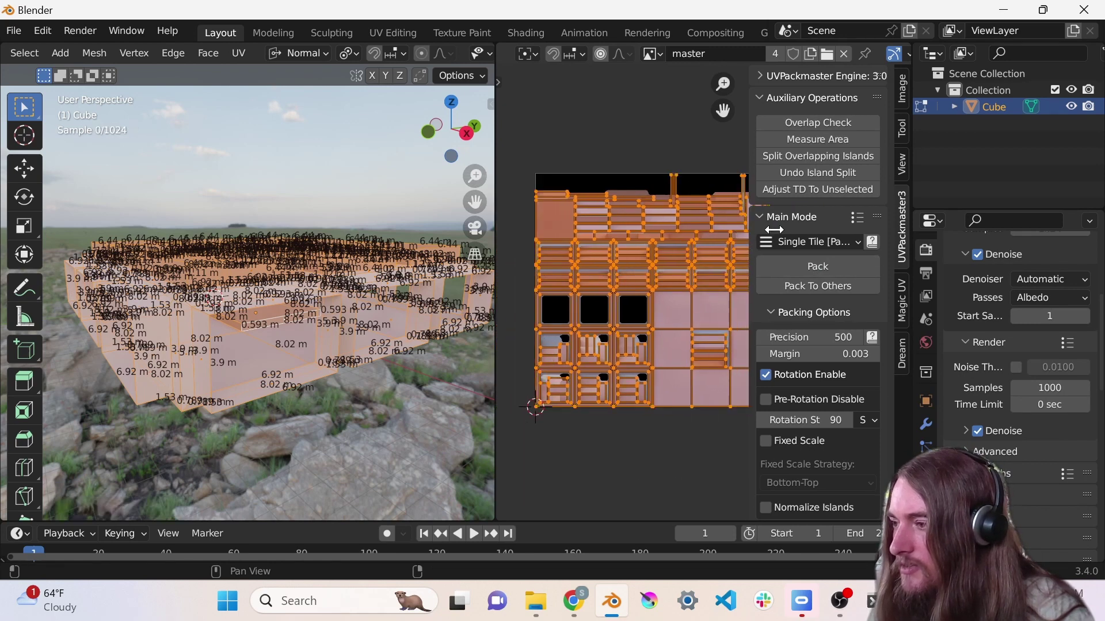
drag(746, 236, 892, 239)
scroll(649, 304, up, 4)
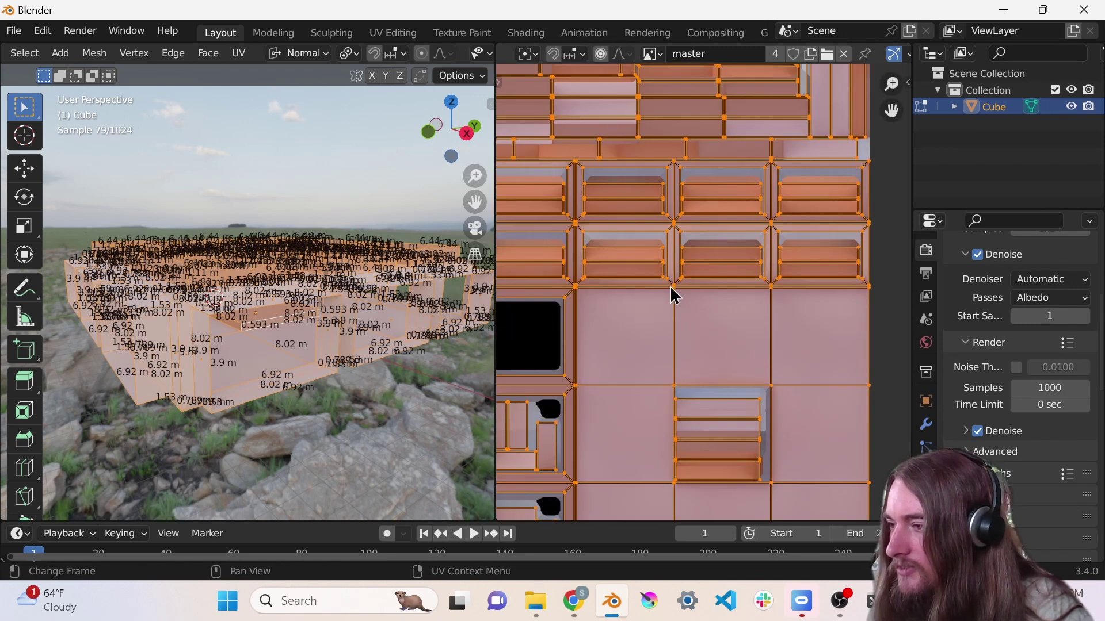
scroll(673, 296, down, 2)
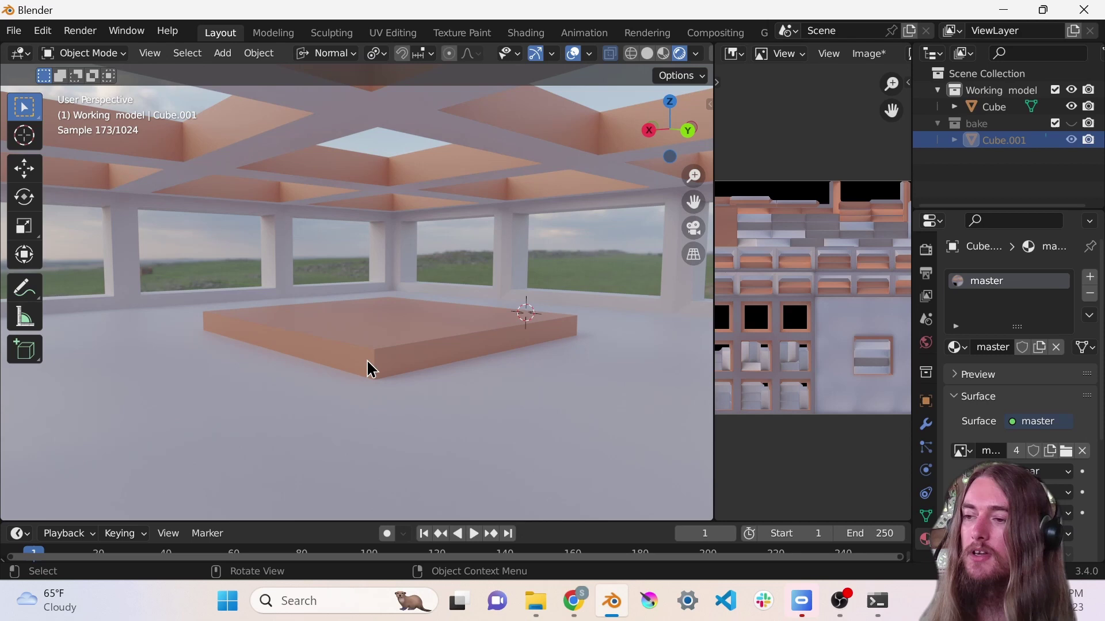
Make the Cube active and turn the image area into the Shader Editor
click(426, 362)
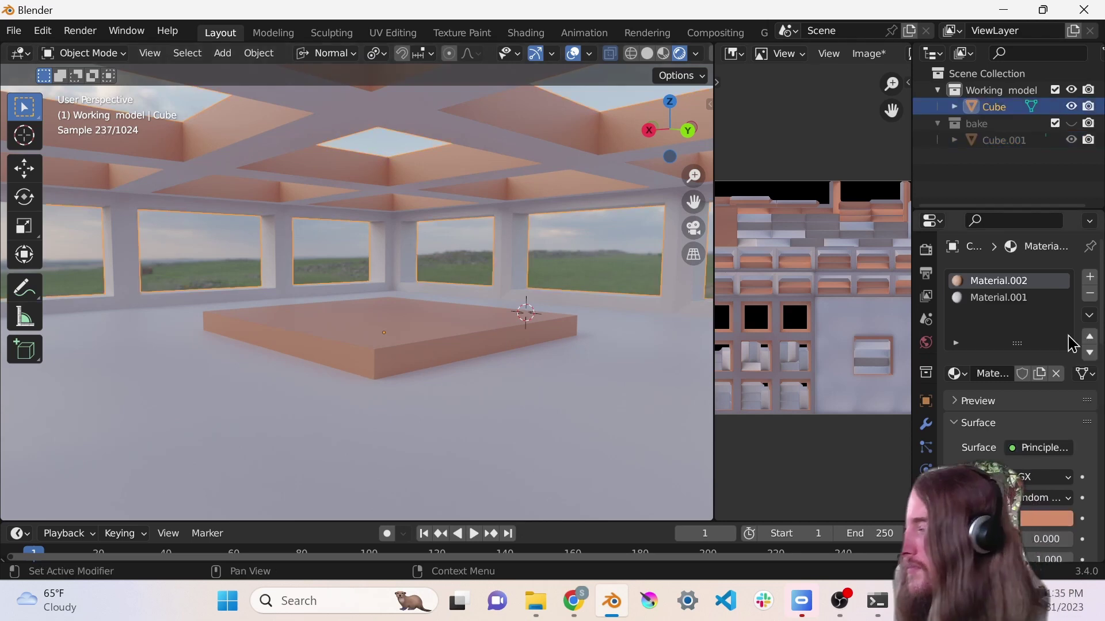
click(742, 62)
click(121, 210)
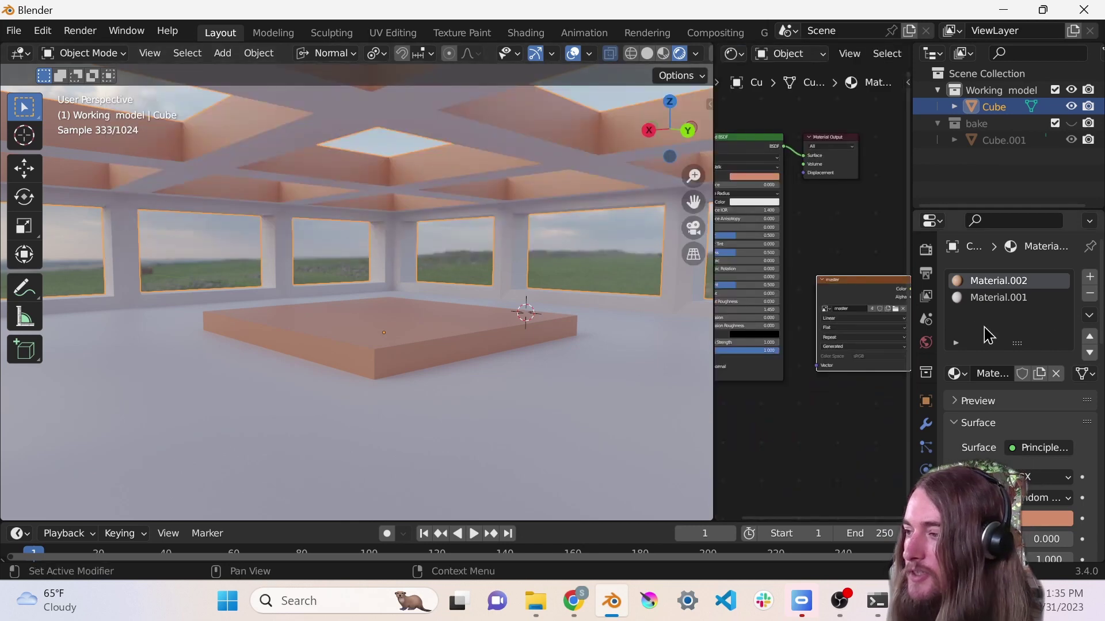
scroll(846, 313, down, 2)
middle_drag(846, 313, 882, 333)
scroll(814, 249, up, 3)
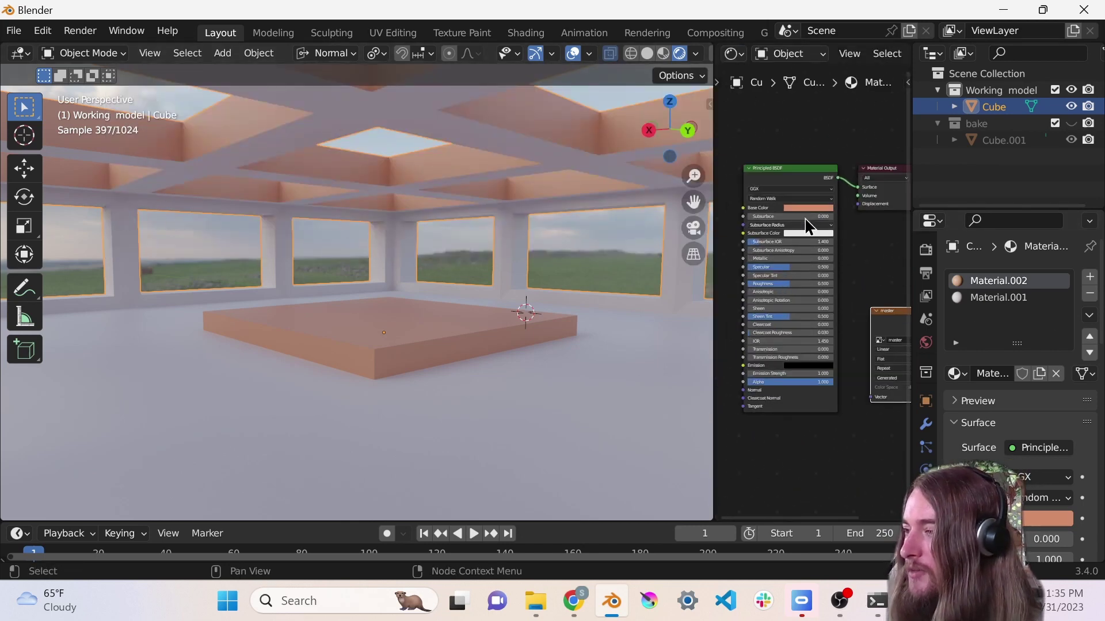
Compare the Material.001 and Material.002 node setups around the texture node
click(988, 297)
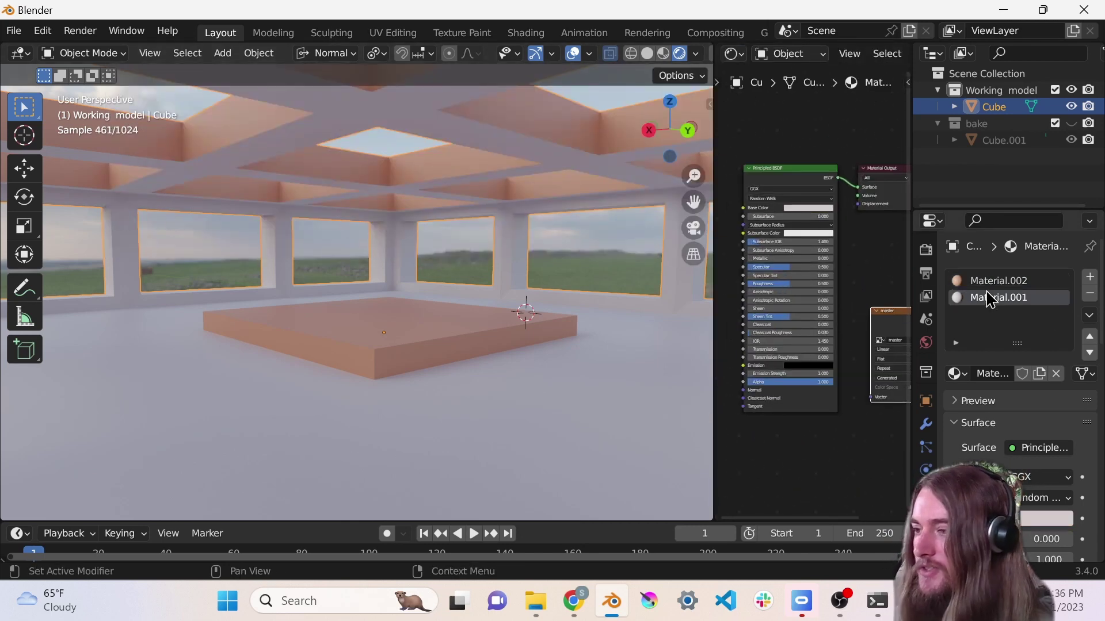
click(990, 281)
middle_drag(903, 281, 836, 297)
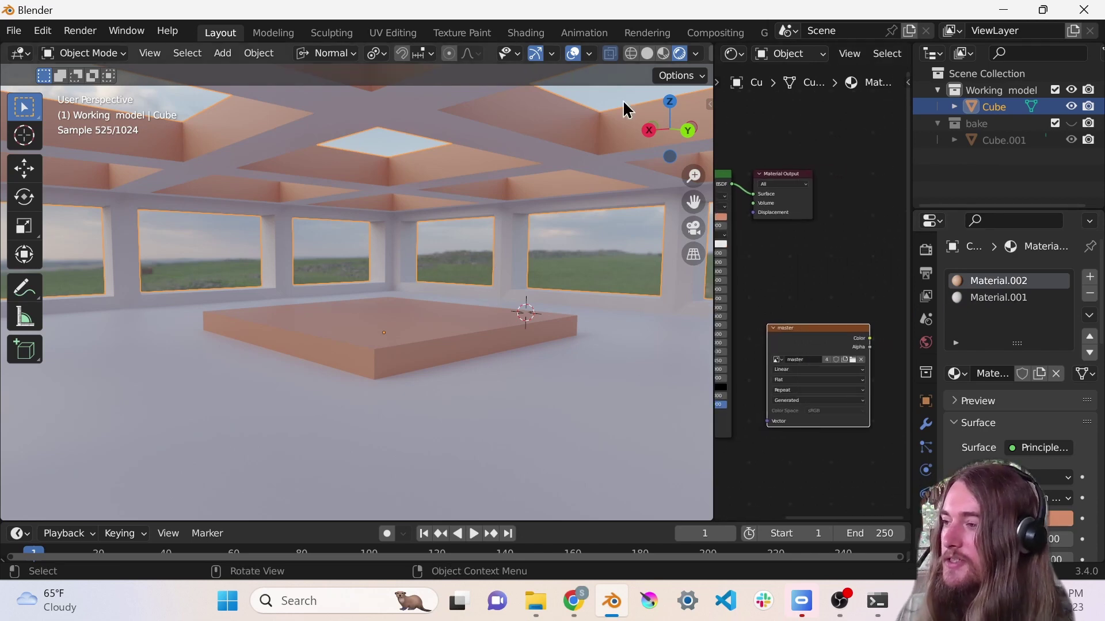
middle_drag(430, 278, 372, 138)
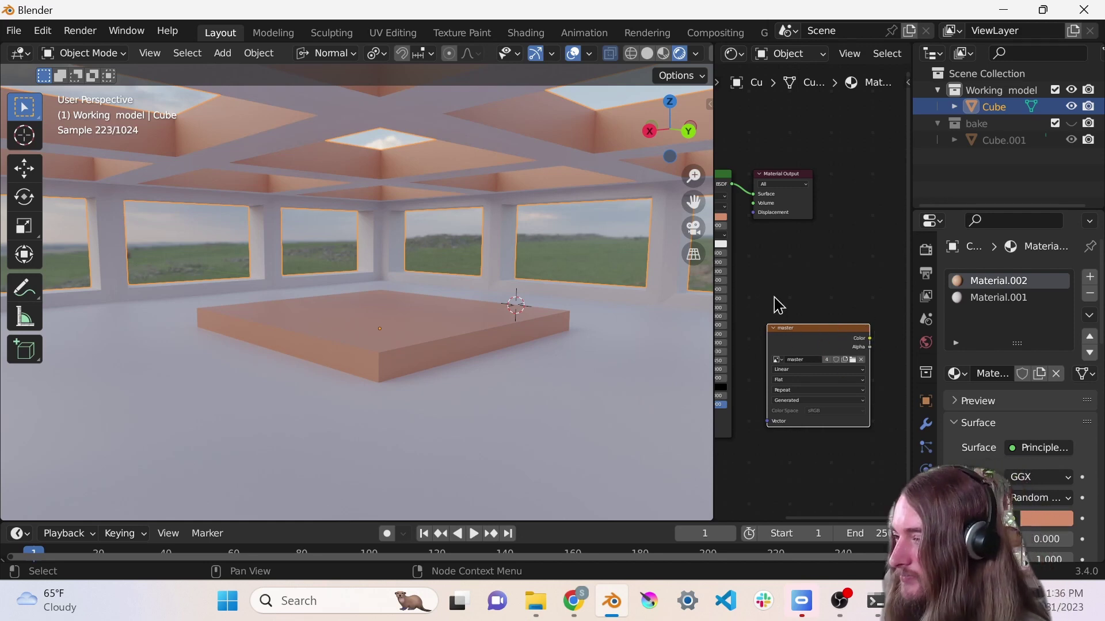
scroll(808, 296, up, 4)
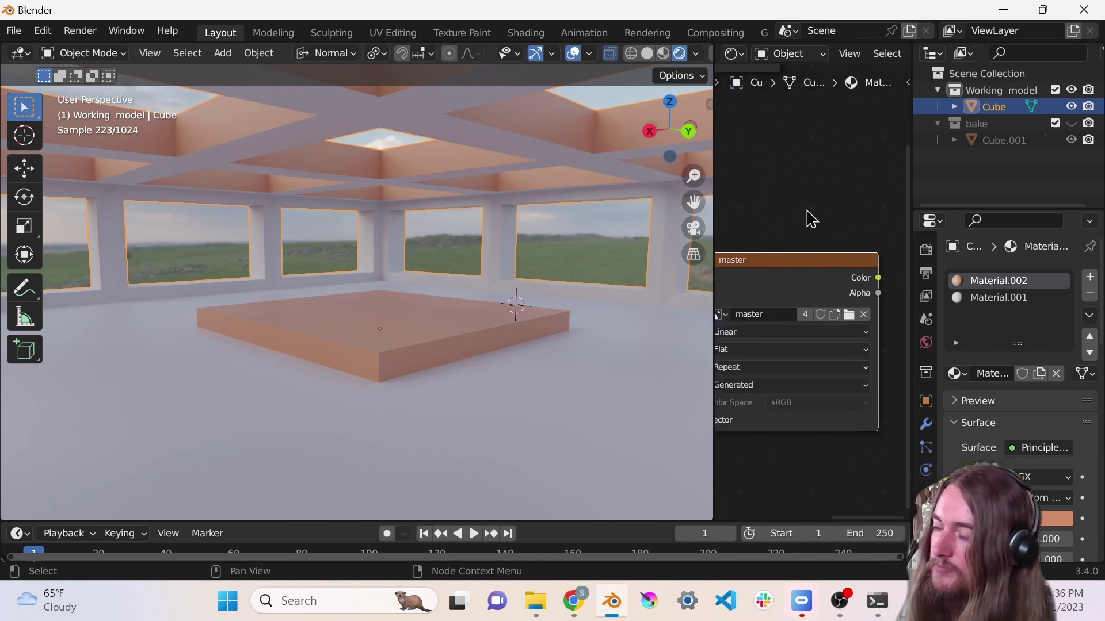
scroll(808, 219, down, 4)
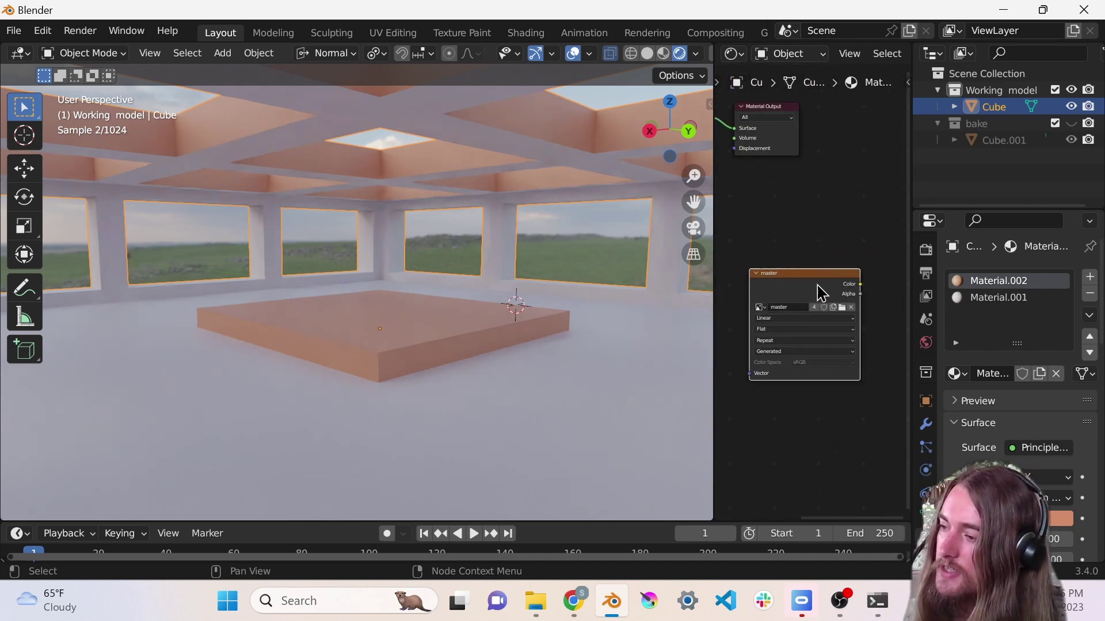
scroll(794, 320, up, 3)
scroll(797, 324, down, 2)
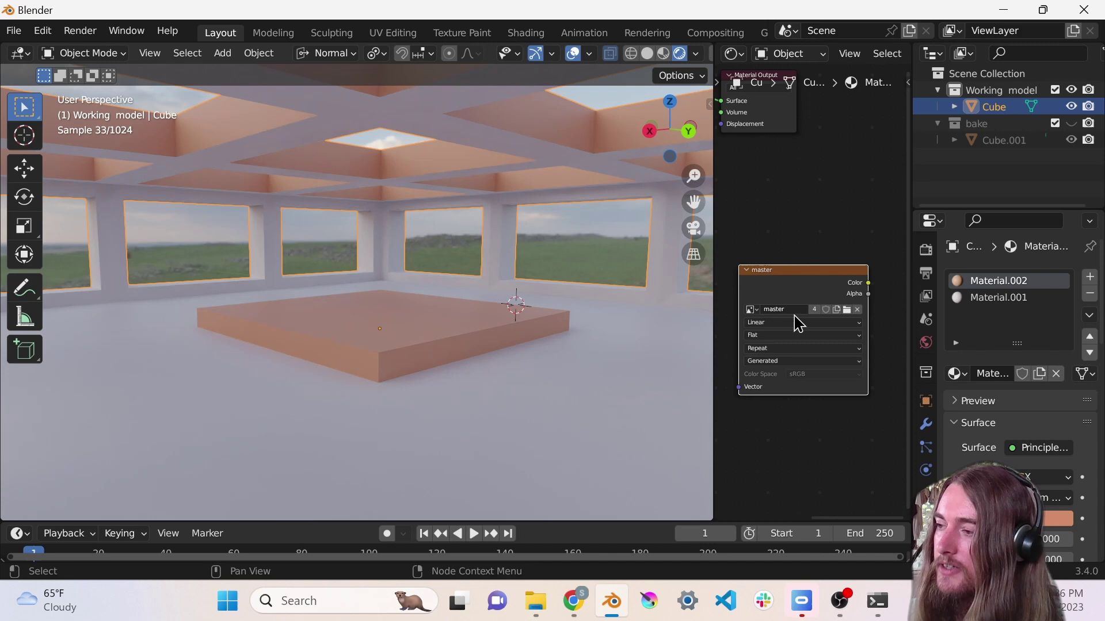
scroll(797, 323, down, 4)
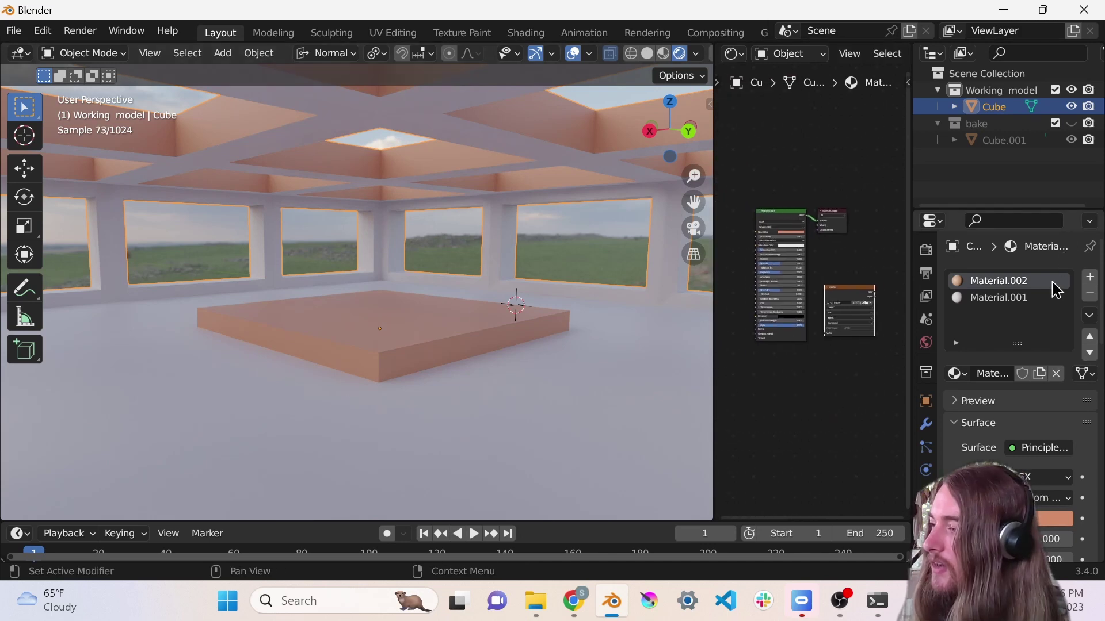
Make Material.001 active and focus on its master Image Texture node
click(1003, 299)
scroll(895, 314, up, 3)
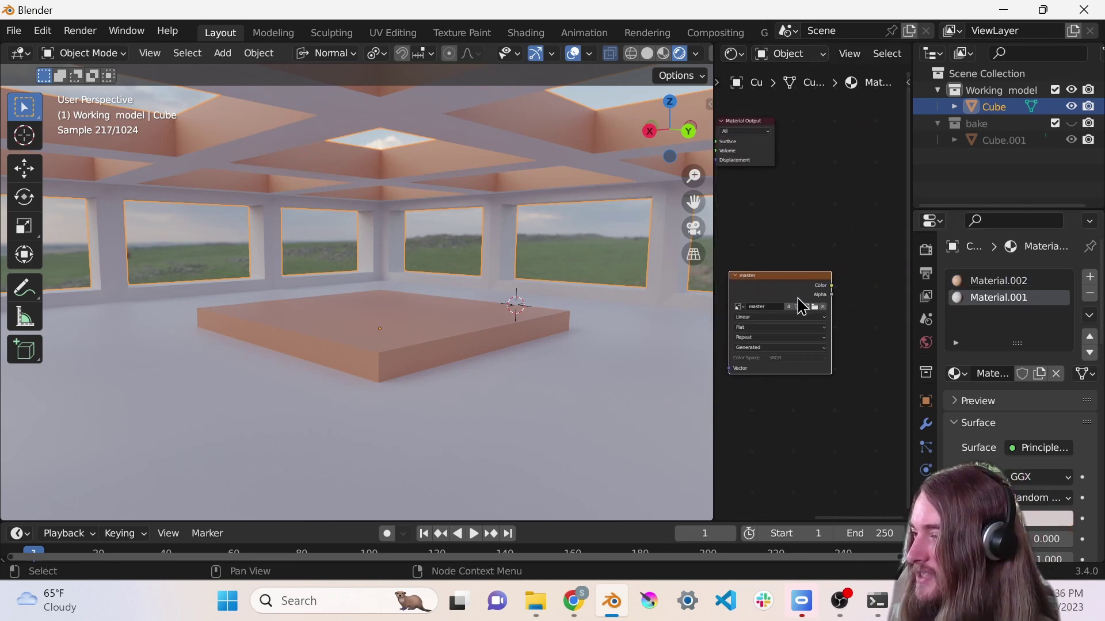
scroll(801, 307, up, 1)
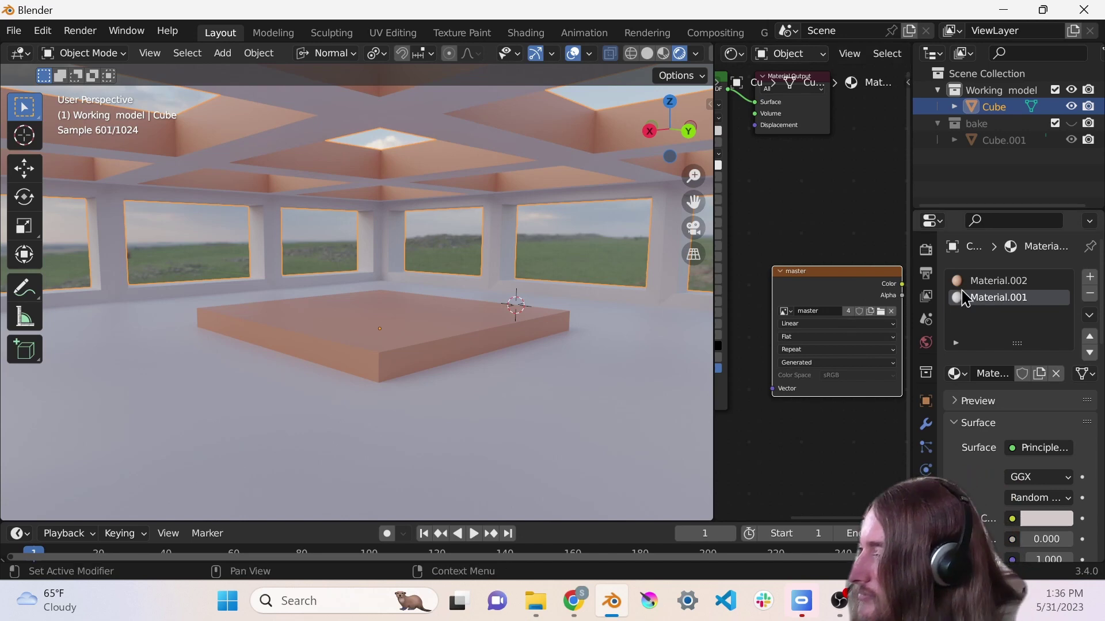
click(871, 312)
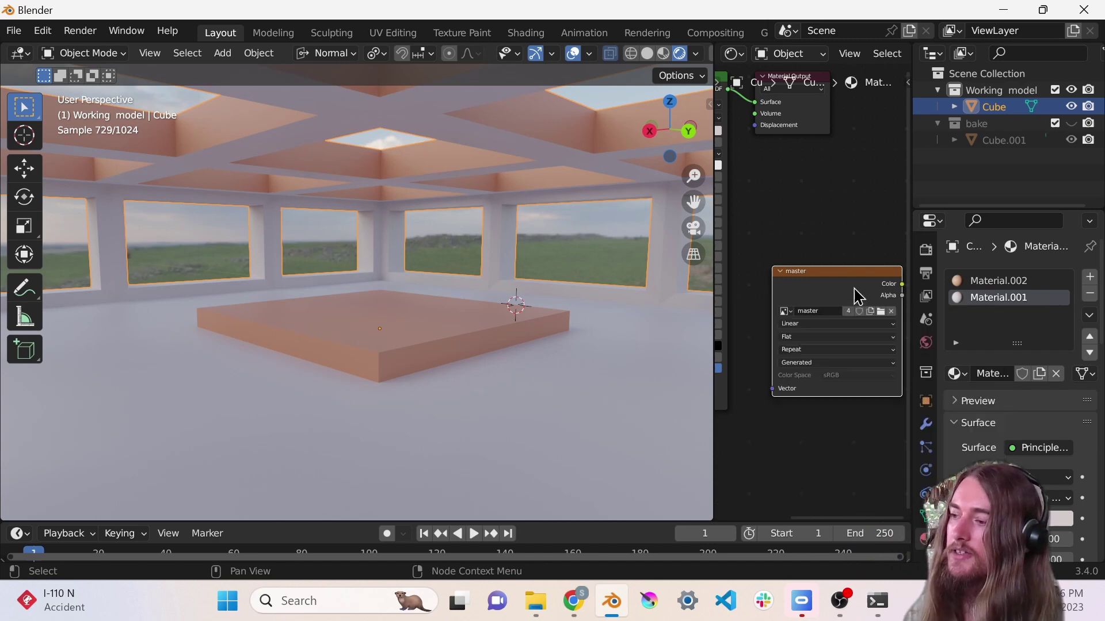
Give the texture node a new blank 1024×1024 image named Untitled
click(872, 312)
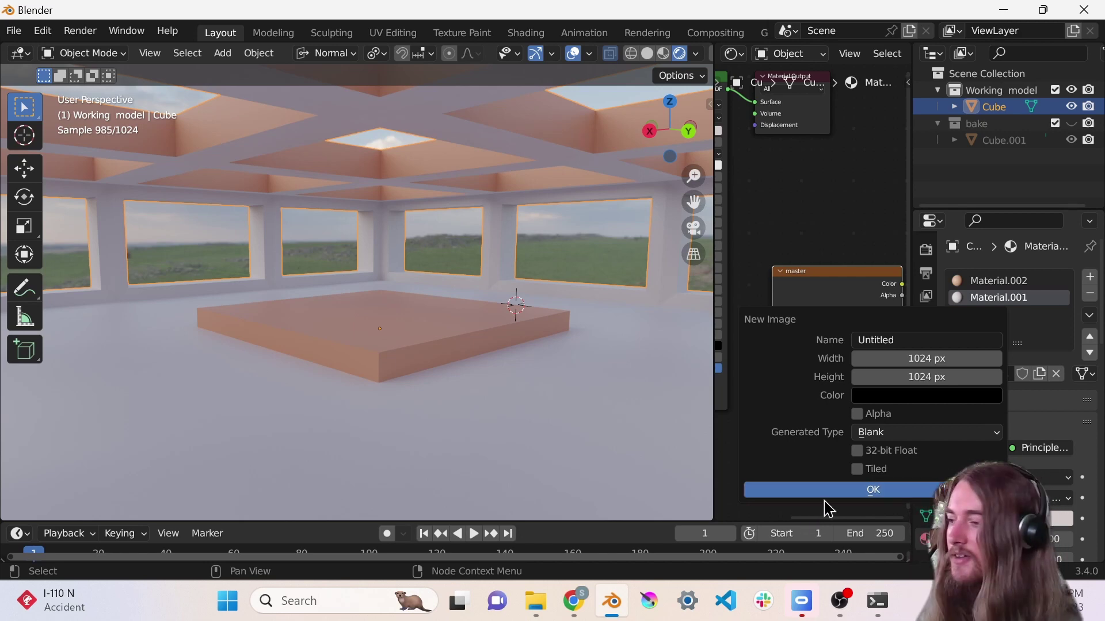
mouse_move(841, 601)
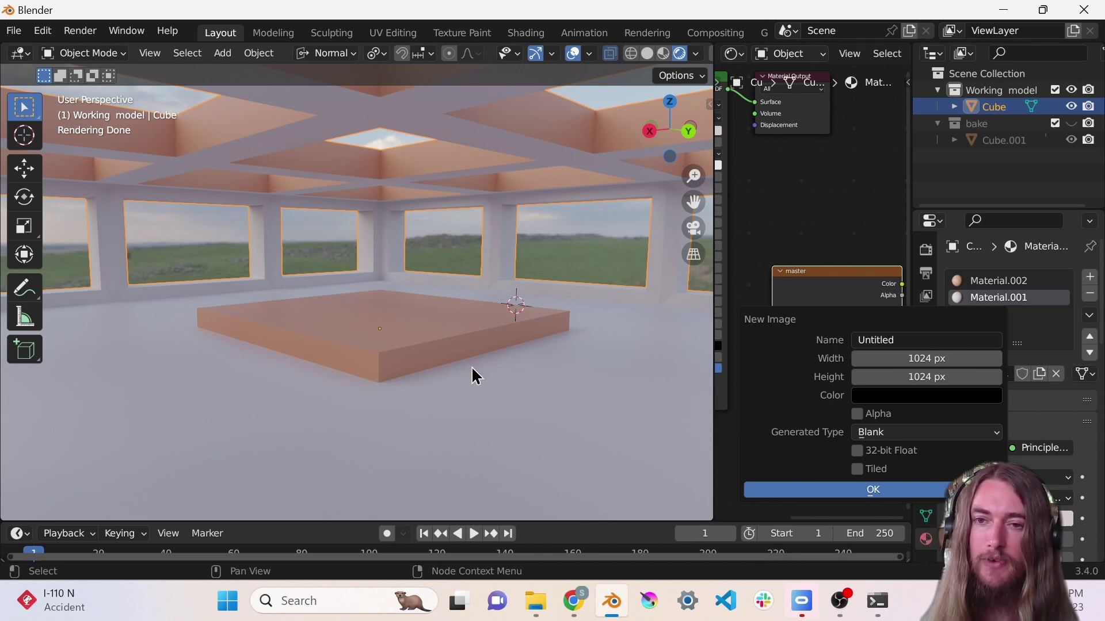
click(870, 491)
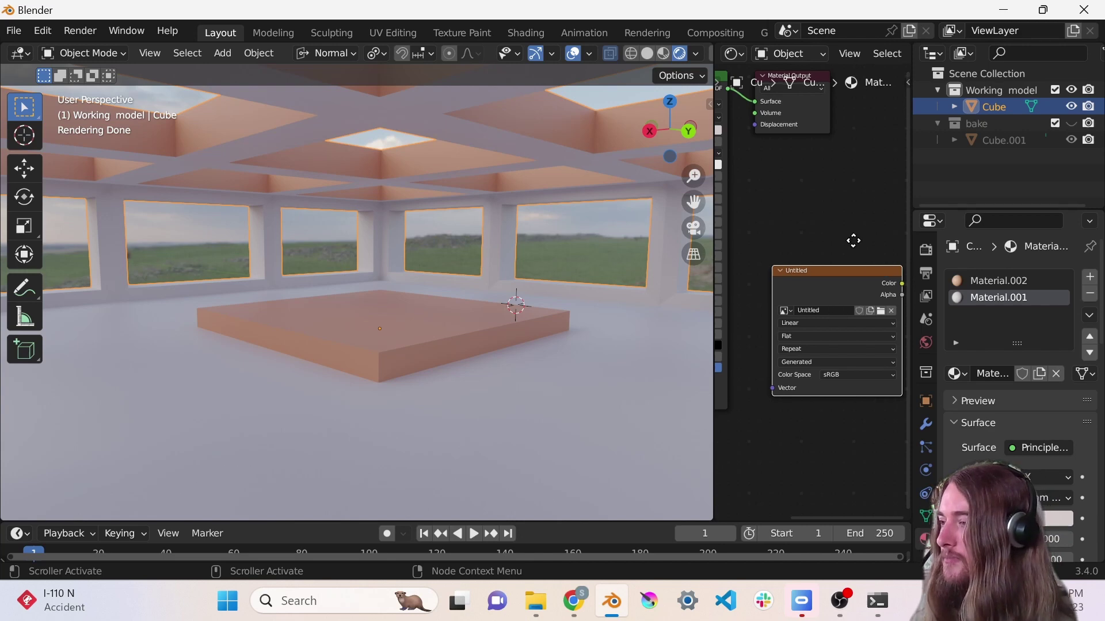
Check Material.002's texture image, then browse Material.001's image list
middle_drag(851, 240, 828, 243)
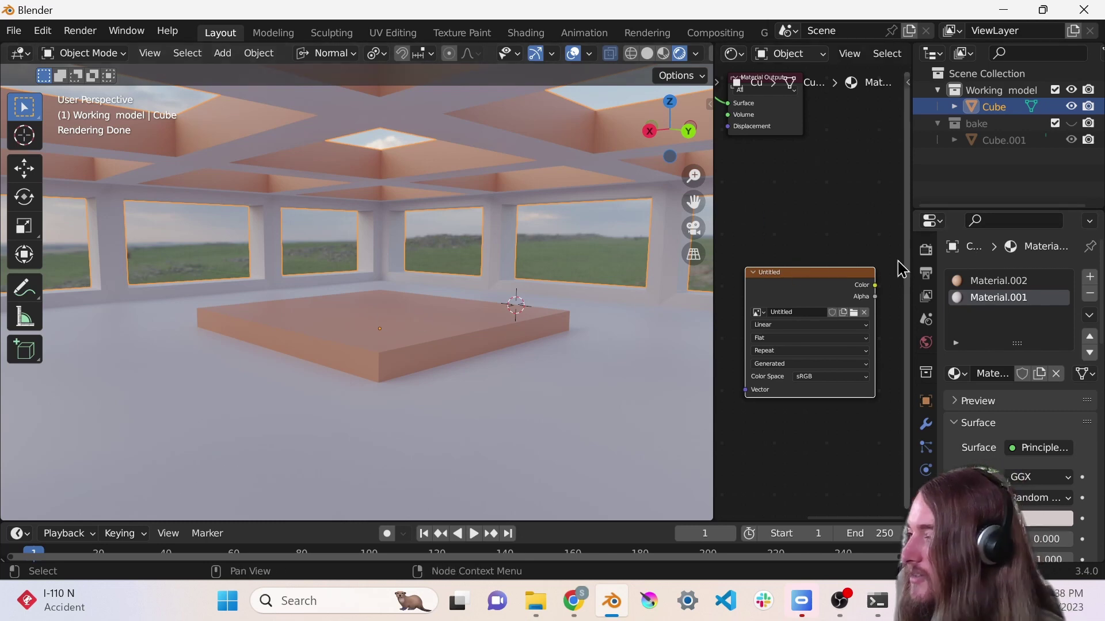
click(1008, 281)
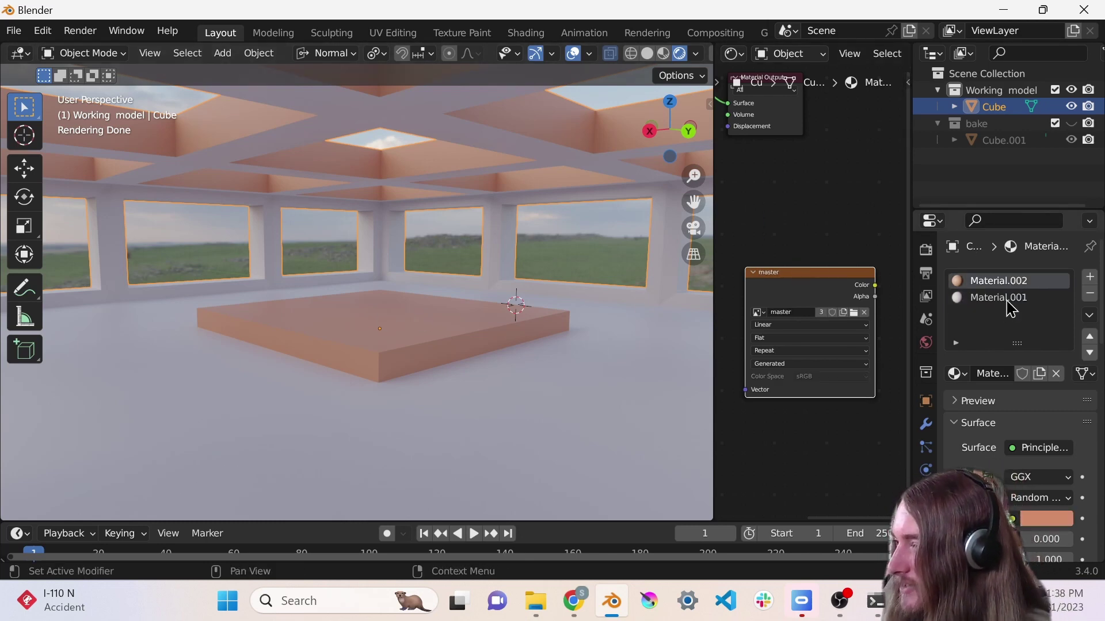
click(1009, 299)
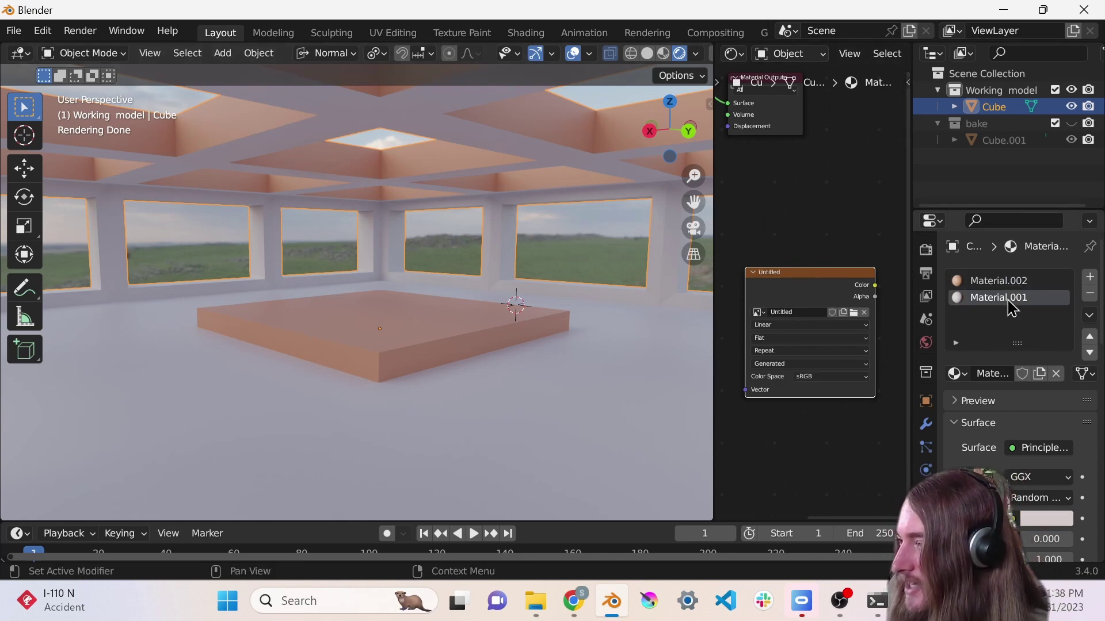
click(758, 315)
click(798, 348)
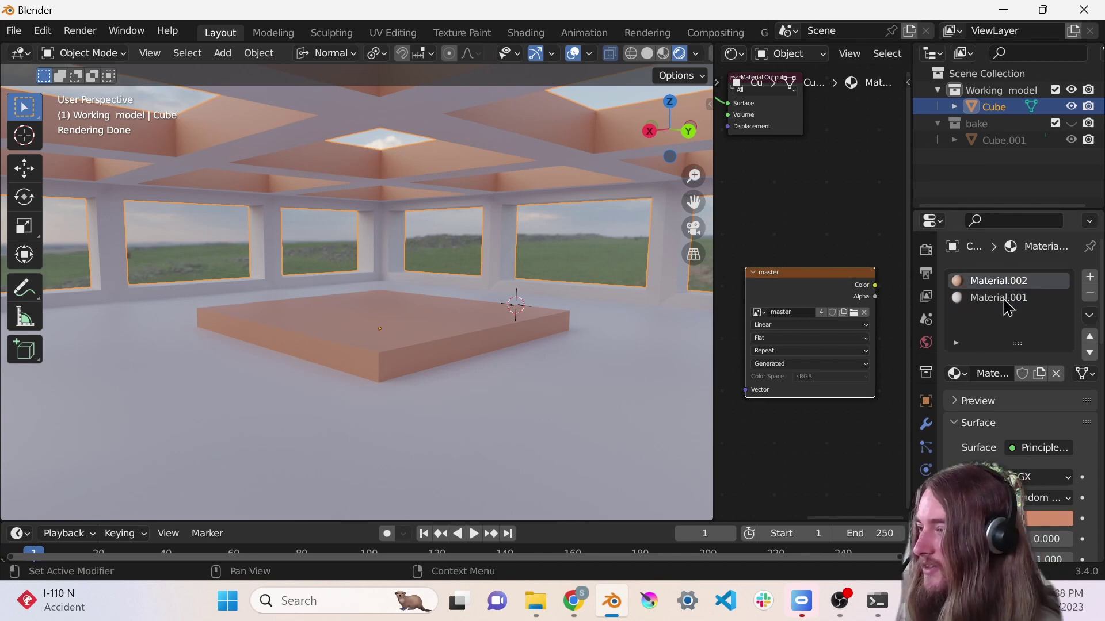
Reactivate Material.002 and bring up the Cycles render properties
click(999, 281)
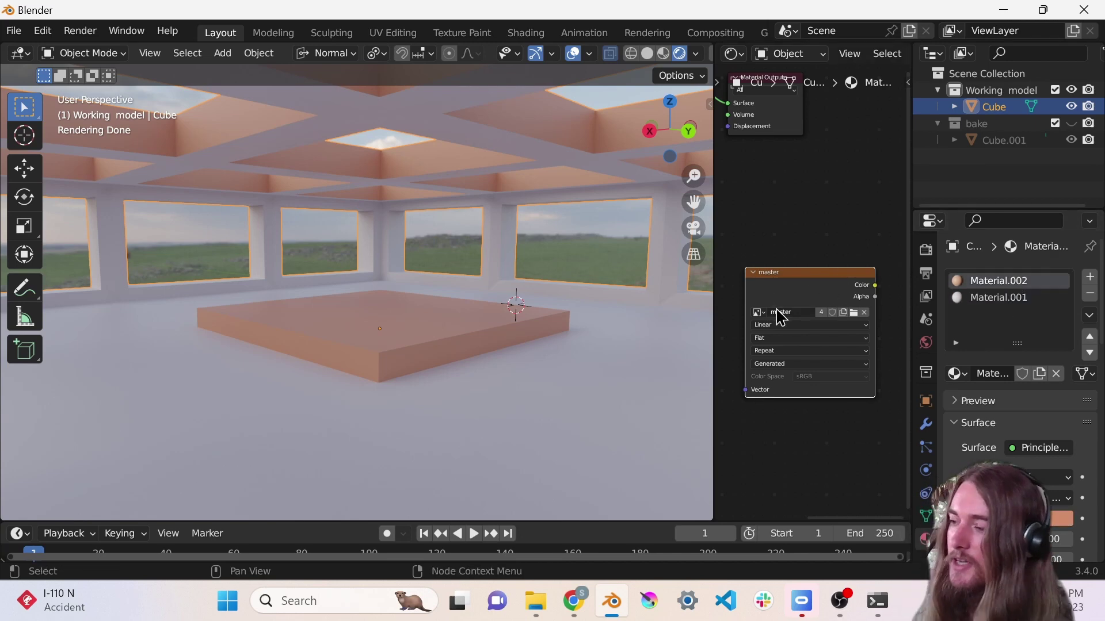
scroll(811, 248, down, 2)
scroll(811, 247, up, 2)
middle_drag(809, 254, 778, 257)
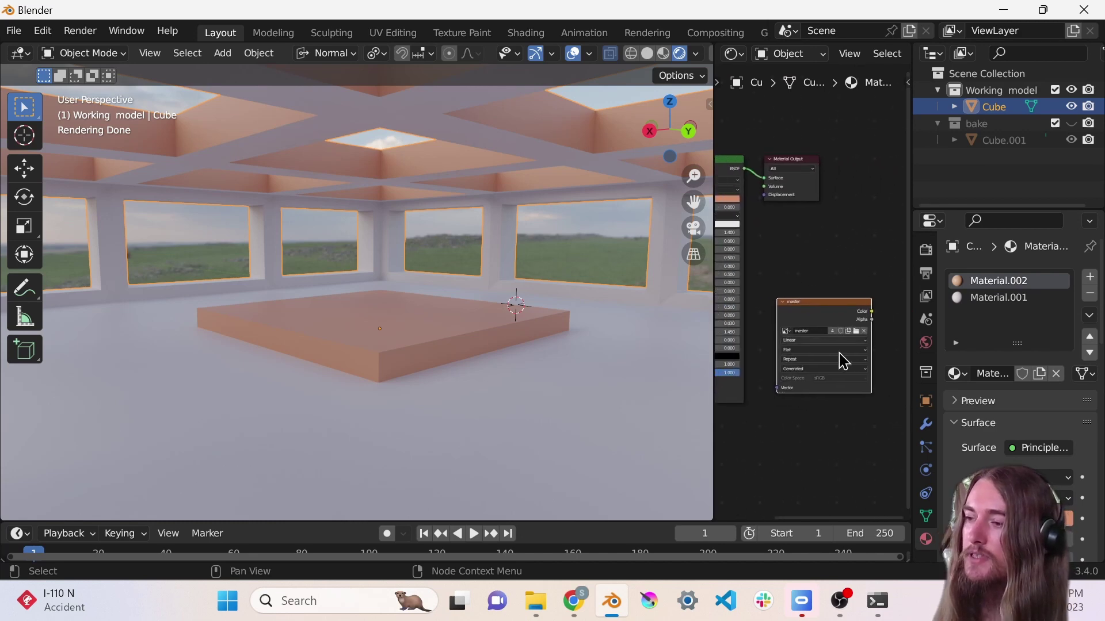
click(928, 250)
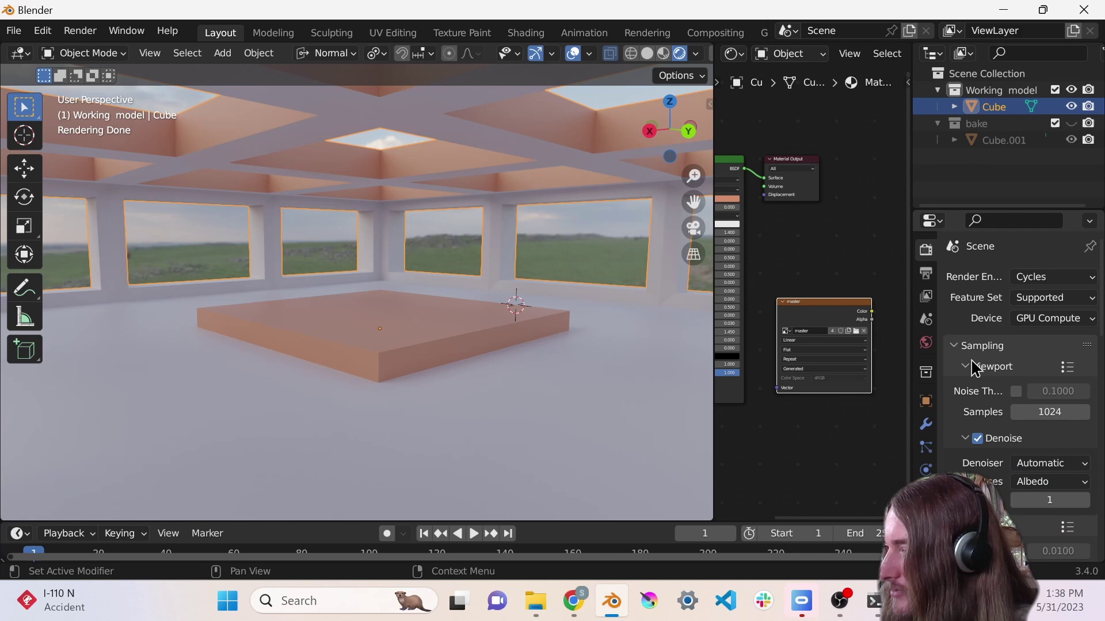
scroll(984, 432, down, 1)
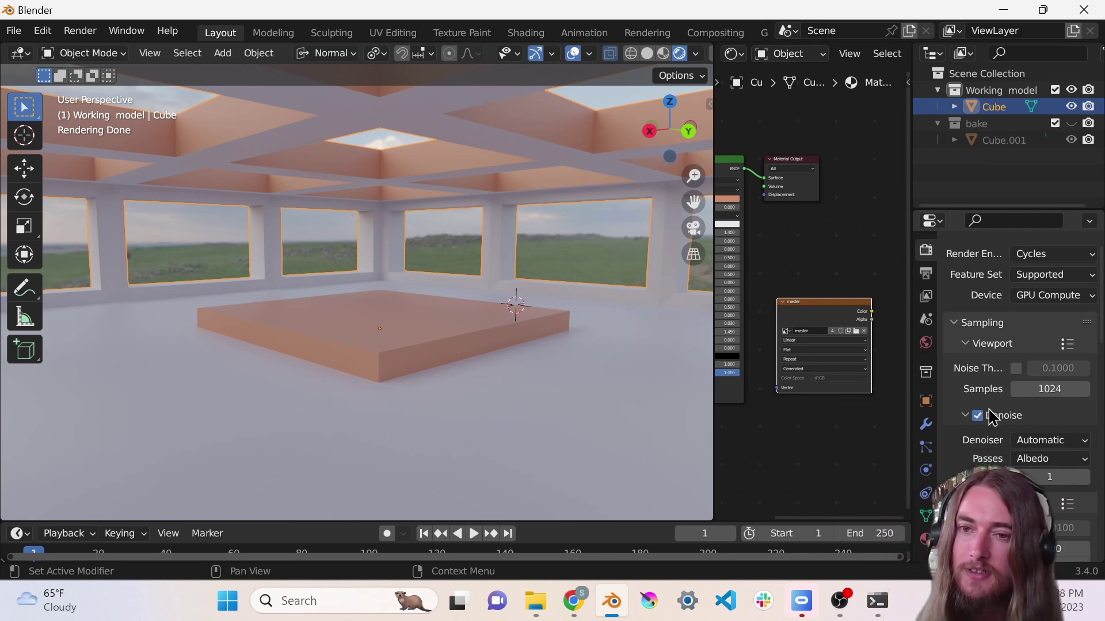
mouse_move(456, 239)
middle_down()
mouse_move(402, 239)
mouse_move(454, 239)
middle_up()
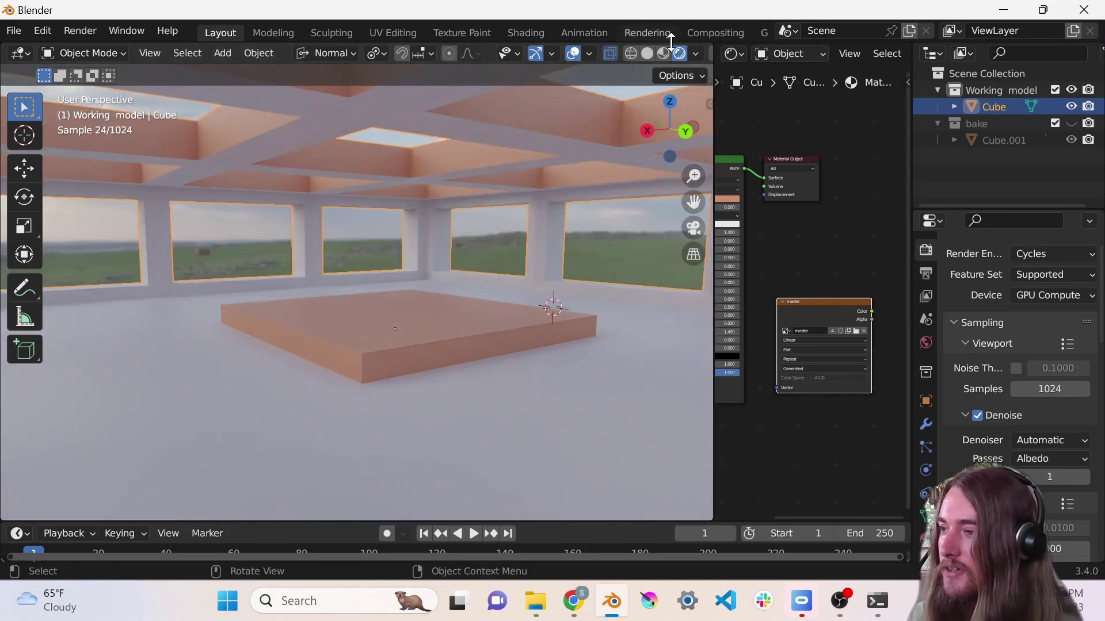
click(978, 415)
middle_drag(403, 264, 251, 253)
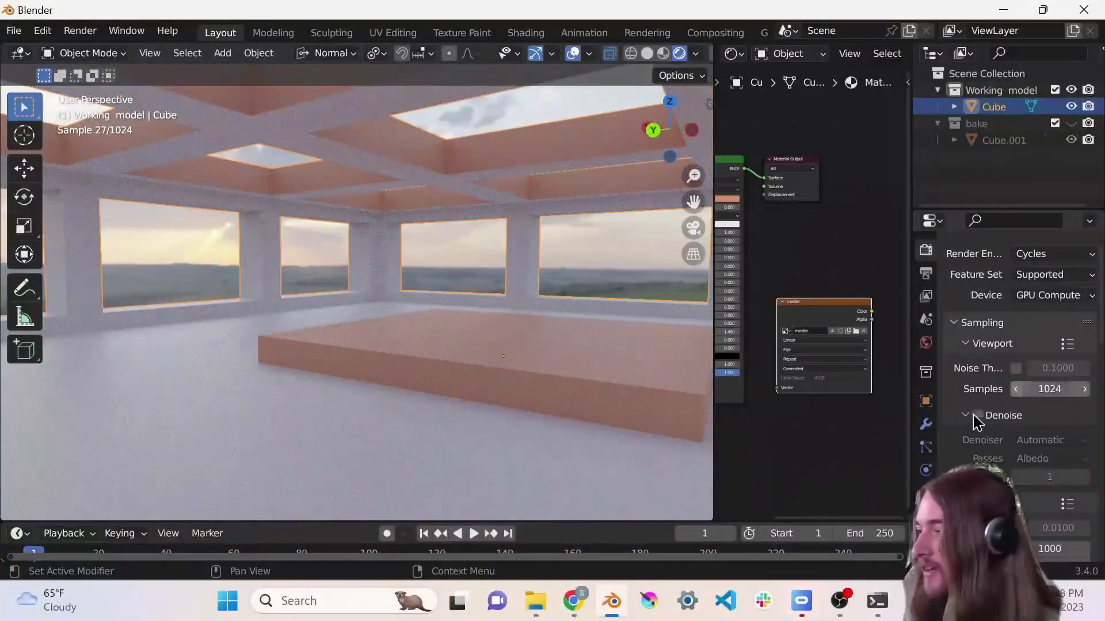
click(976, 416)
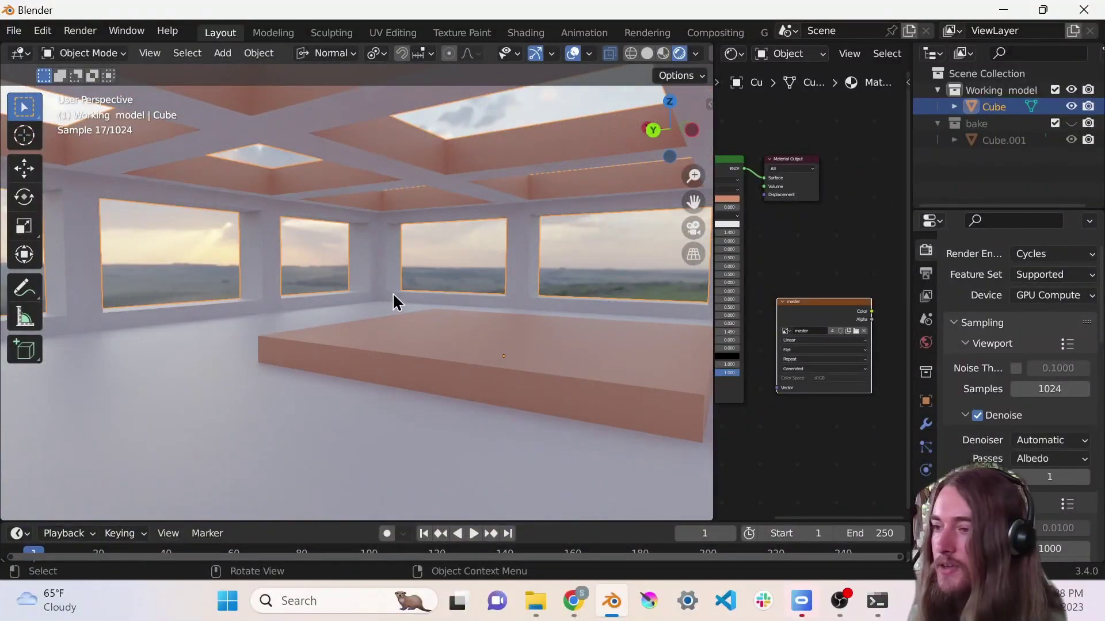
middle_drag(498, 290, 430, 289)
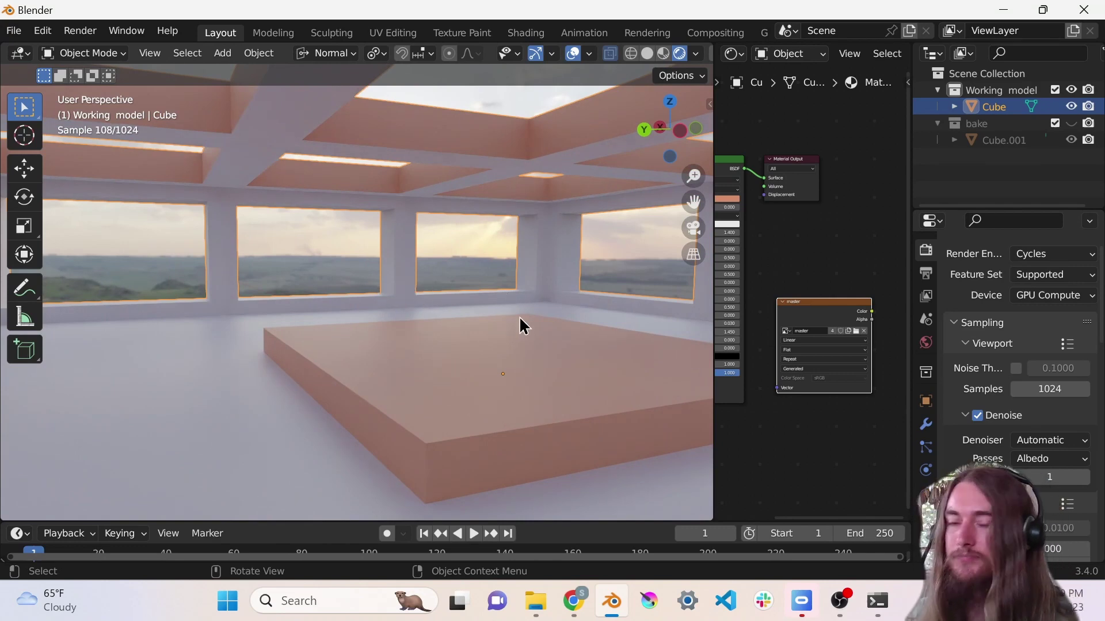
click(975, 414)
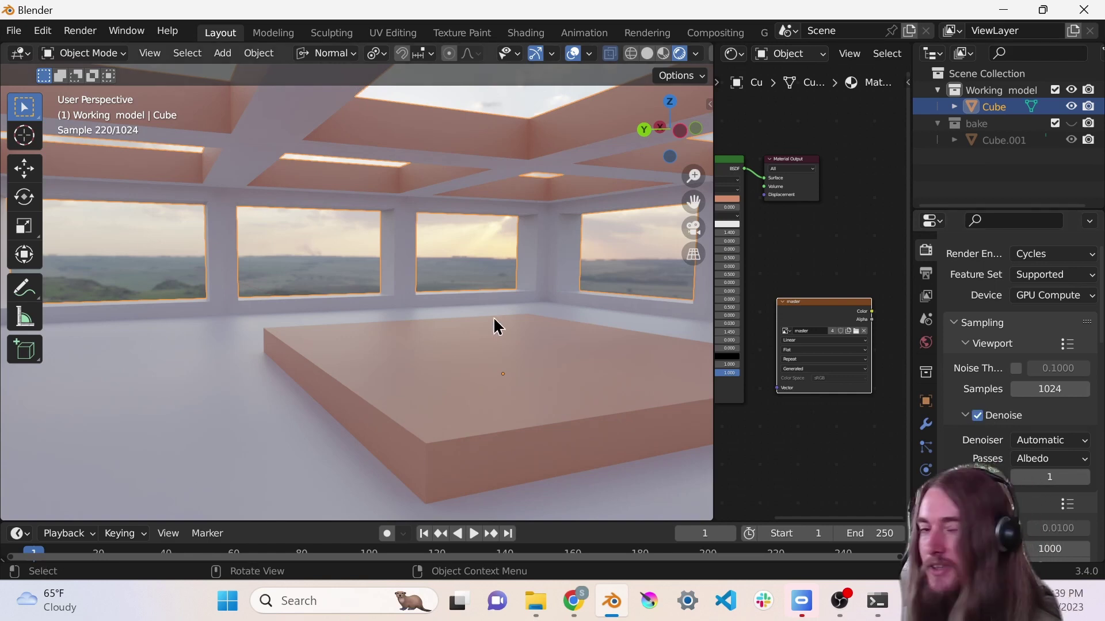
middle_drag(472, 330, 525, 340)
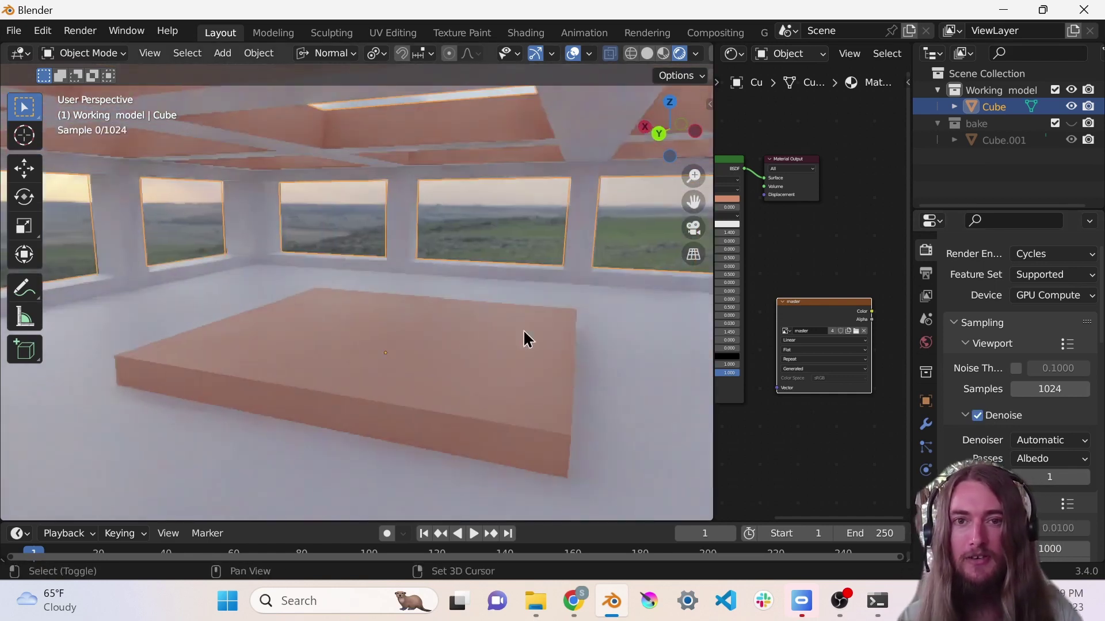
click(978, 417)
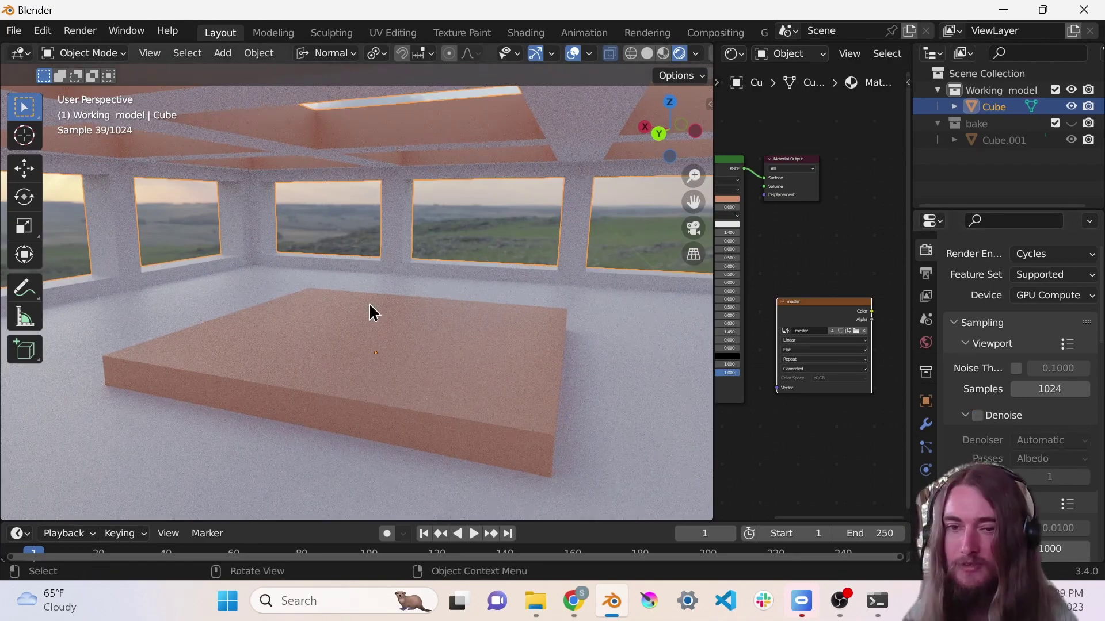
middle_drag(397, 310, 439, 316)
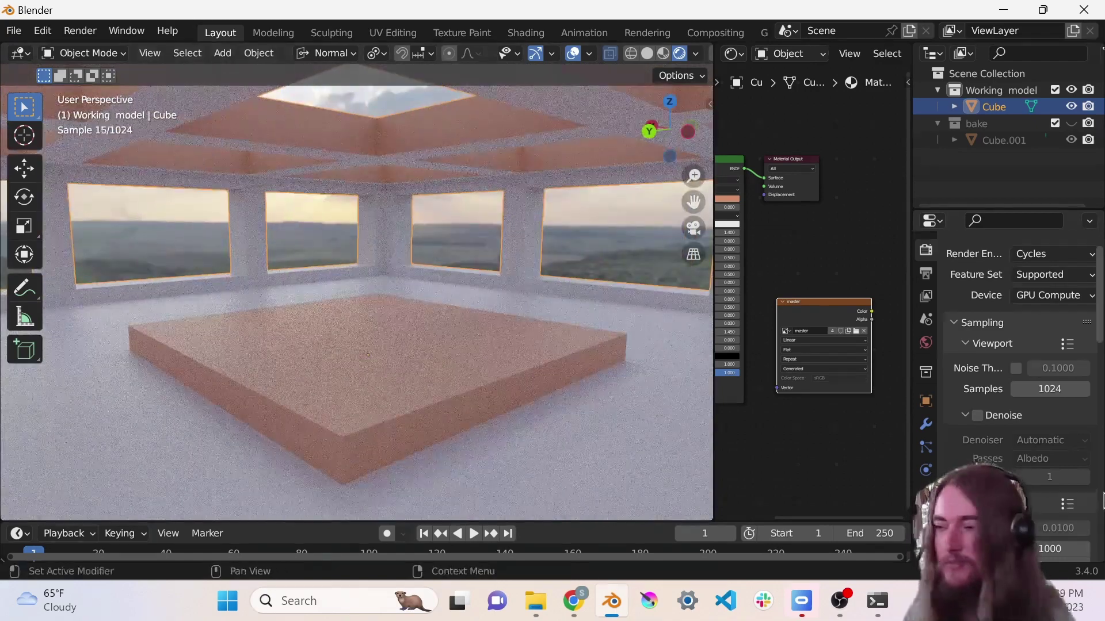
click(978, 415)
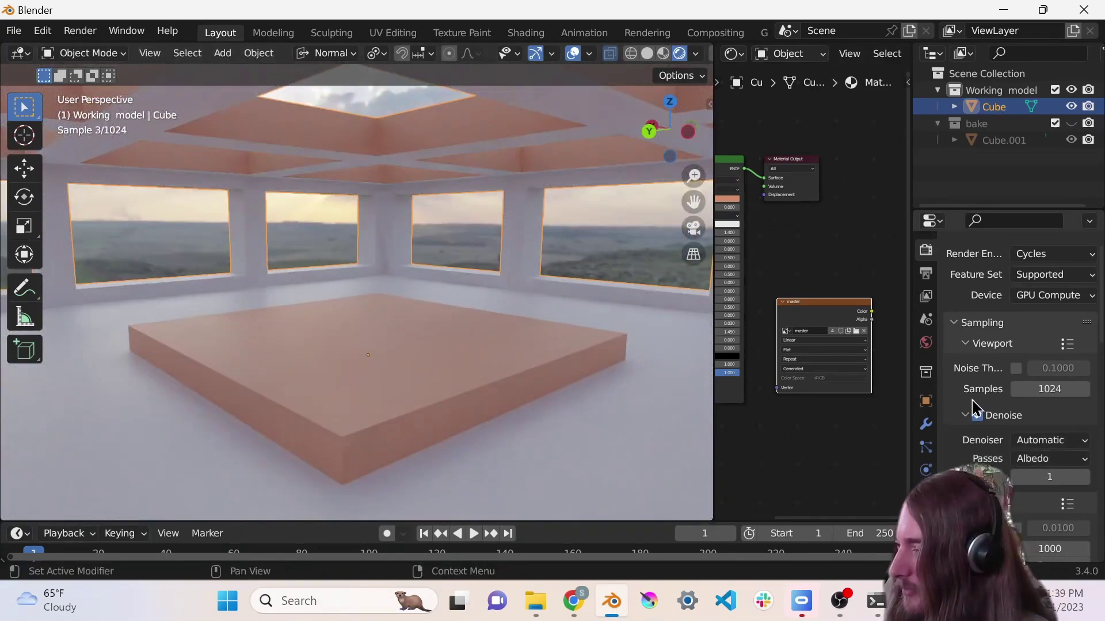
Bring up the Bake output (Image Textures, Clear Image) and 16 px Adjacent Faces margin
scroll(1011, 461, down, 4)
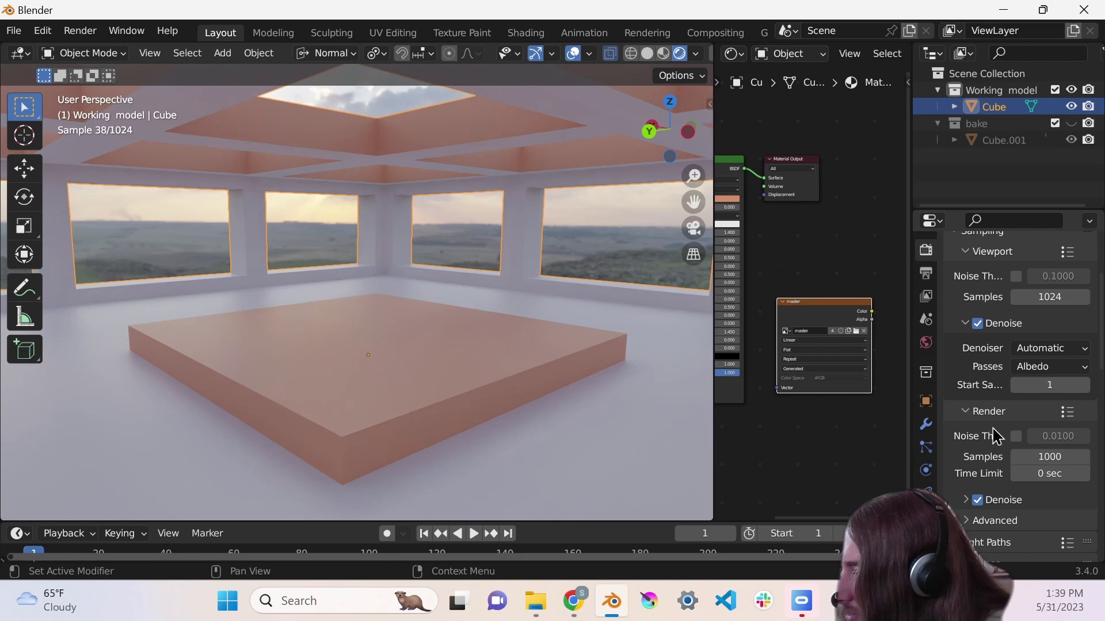
scroll(995, 445, down, 2)
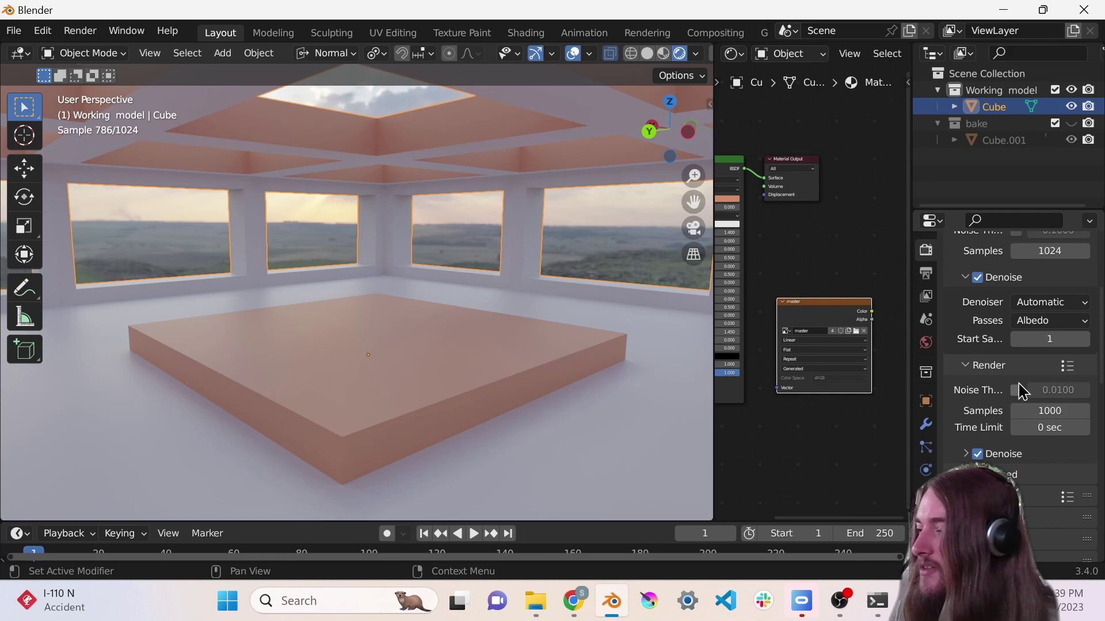
scroll(1021, 391, down, 15)
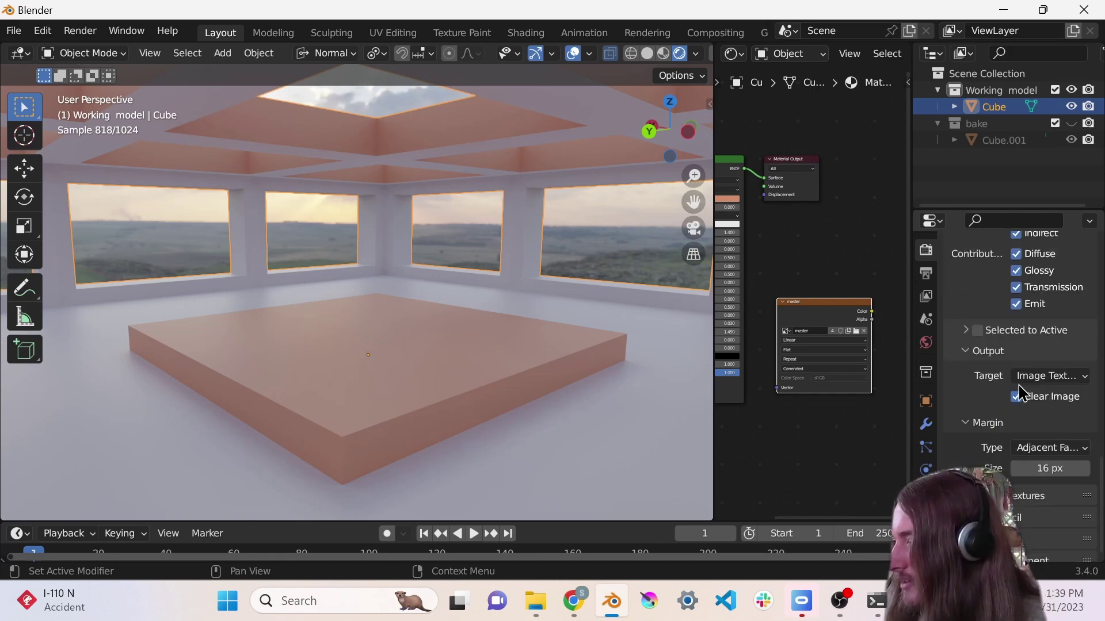
middle_drag(454, 348, 526, 345)
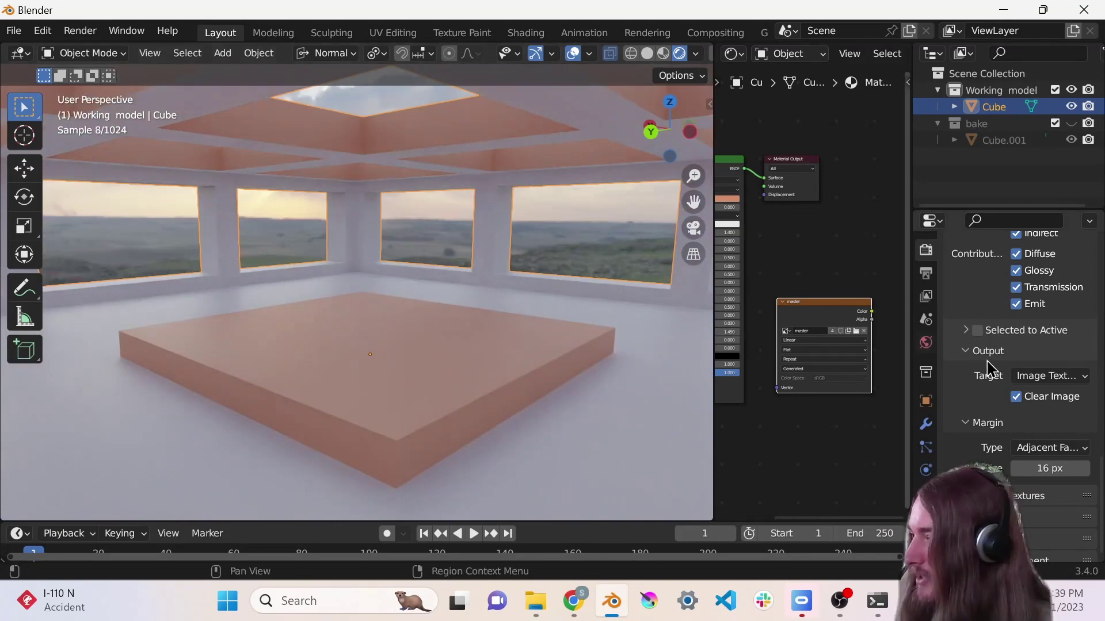
Locate the Bake panel in Render Properties and re-expand it
scroll(1001, 374, up, 8)
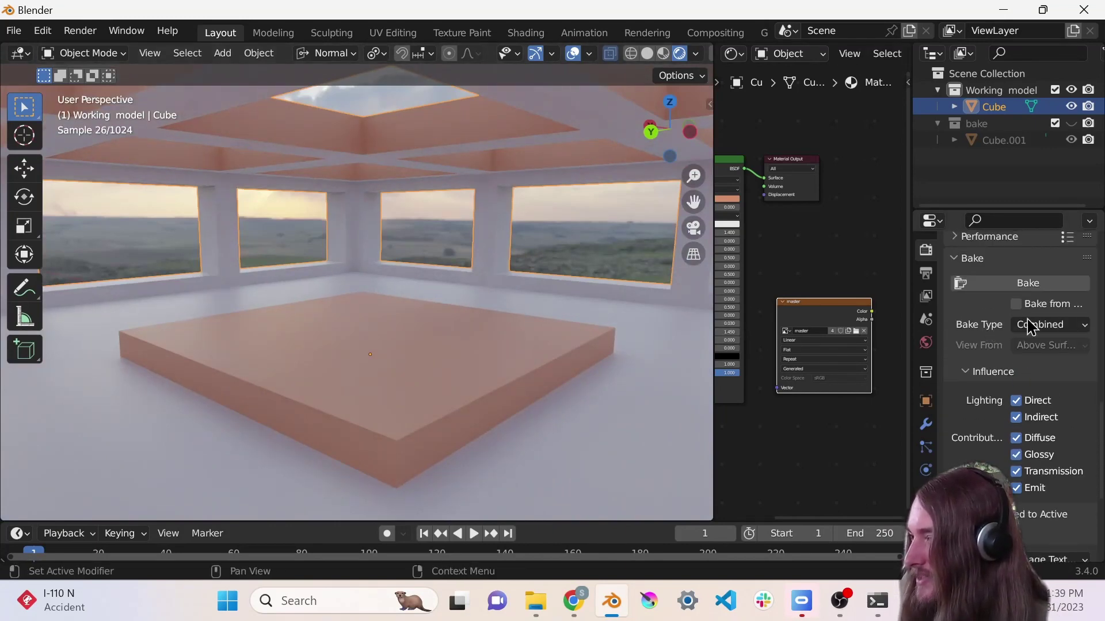
scroll(1029, 340, up, 10)
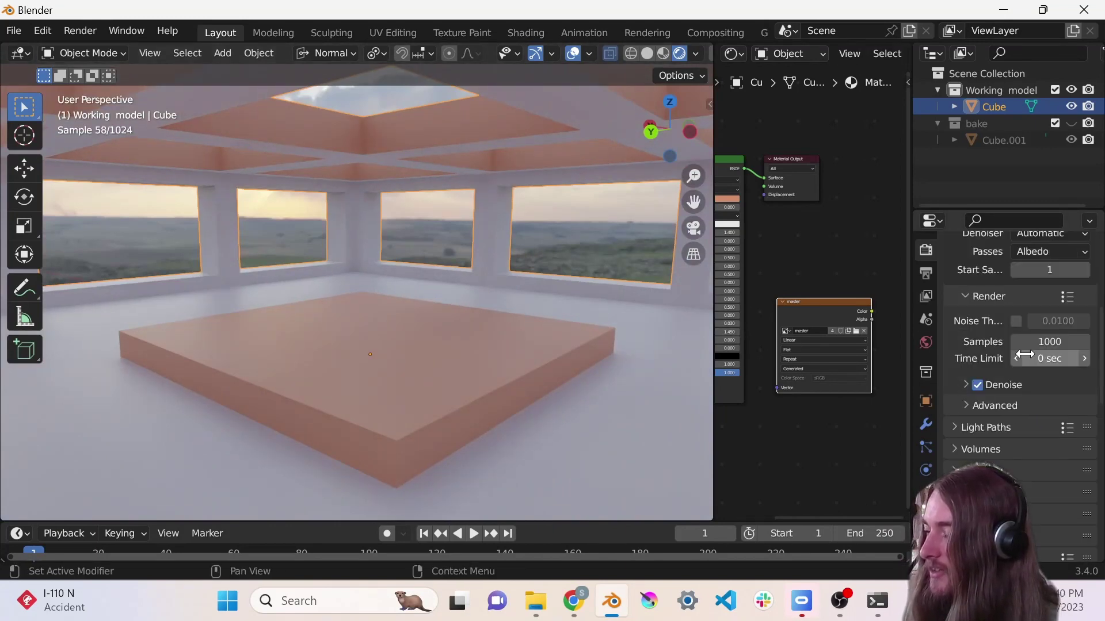
scroll(1026, 356, up, 6)
scroll(1024, 353, down, 6)
scroll(1030, 360, up, 6)
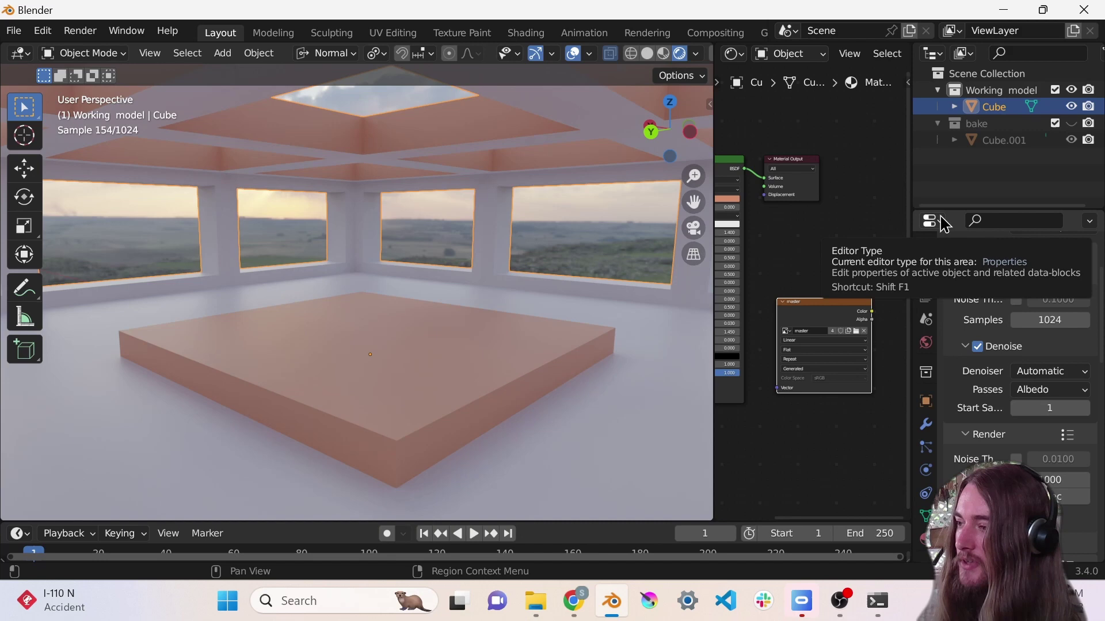
scroll(994, 283, up, 3)
scroll(996, 284, down, 15)
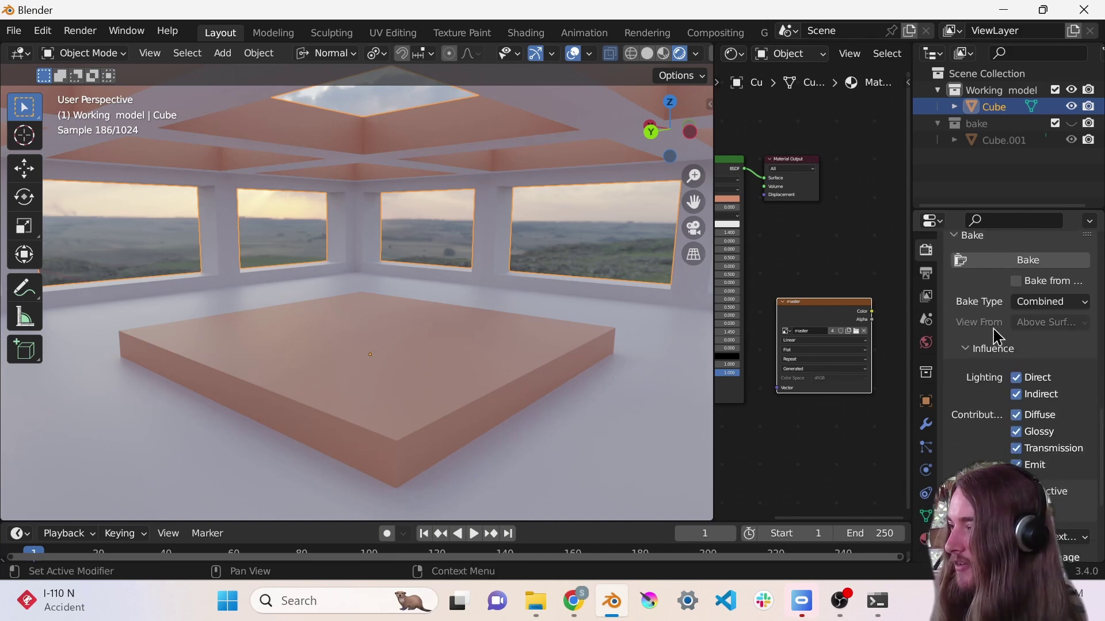
scroll(998, 337, up, 1)
click(950, 257)
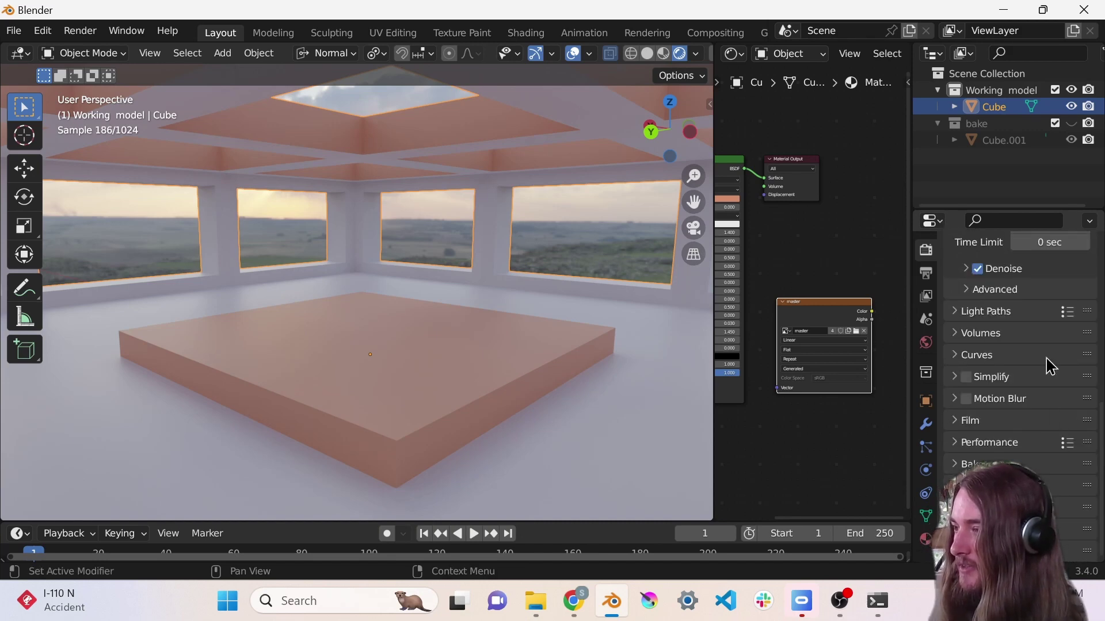
click(955, 465)
Keep Combined as the bake type with Direct and Indirect lighting enabled
scroll(1010, 439, down, 10)
scroll(1009, 438, up, 6)
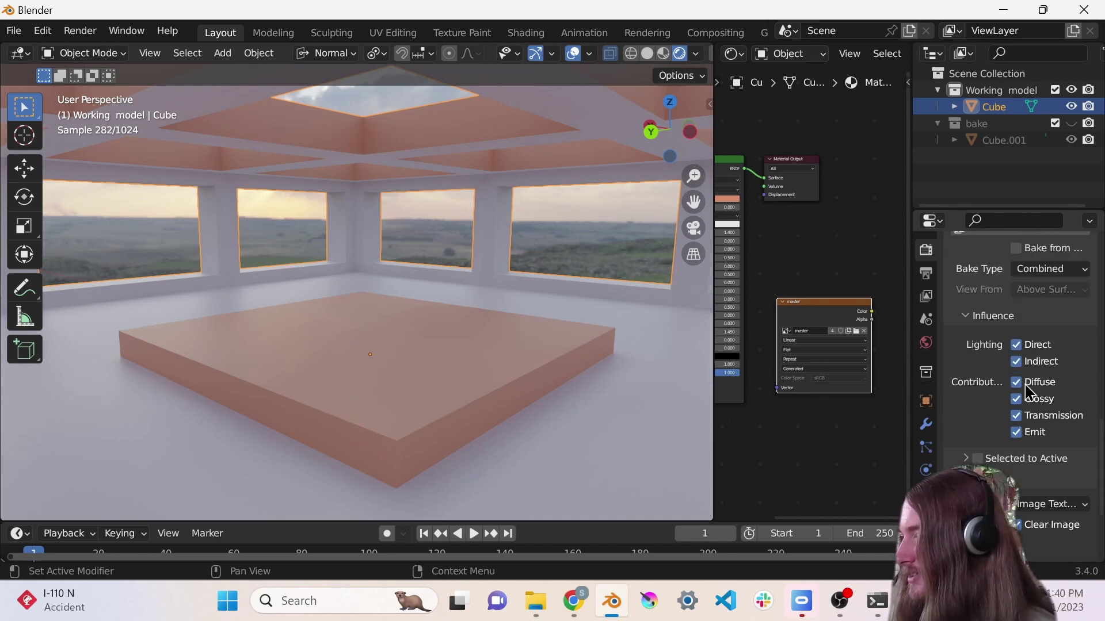
click(1048, 274)
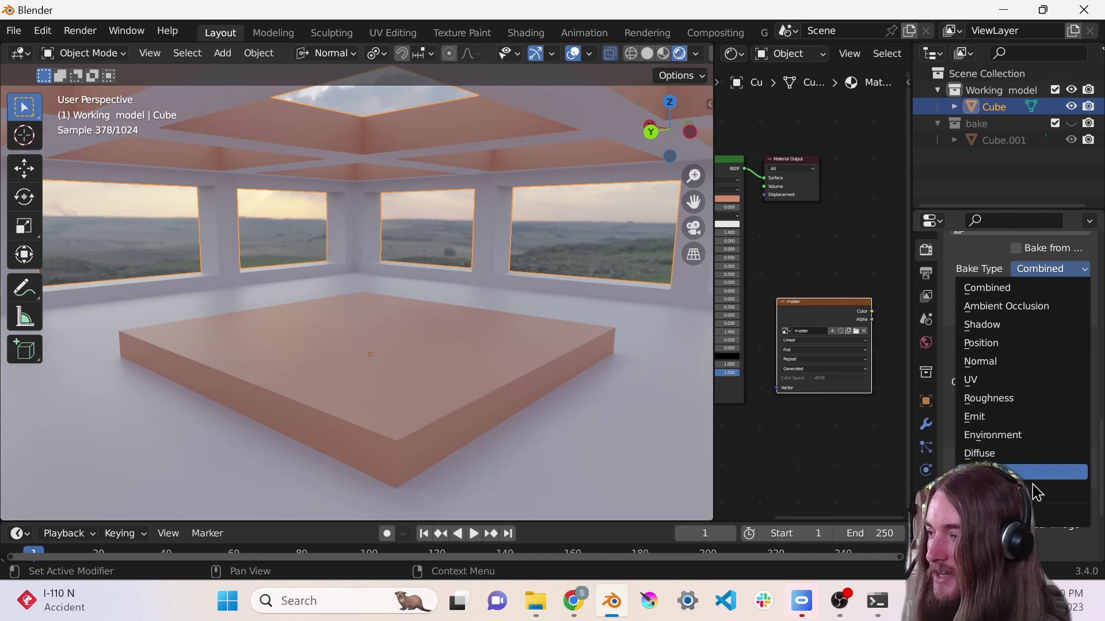
click(1066, 289)
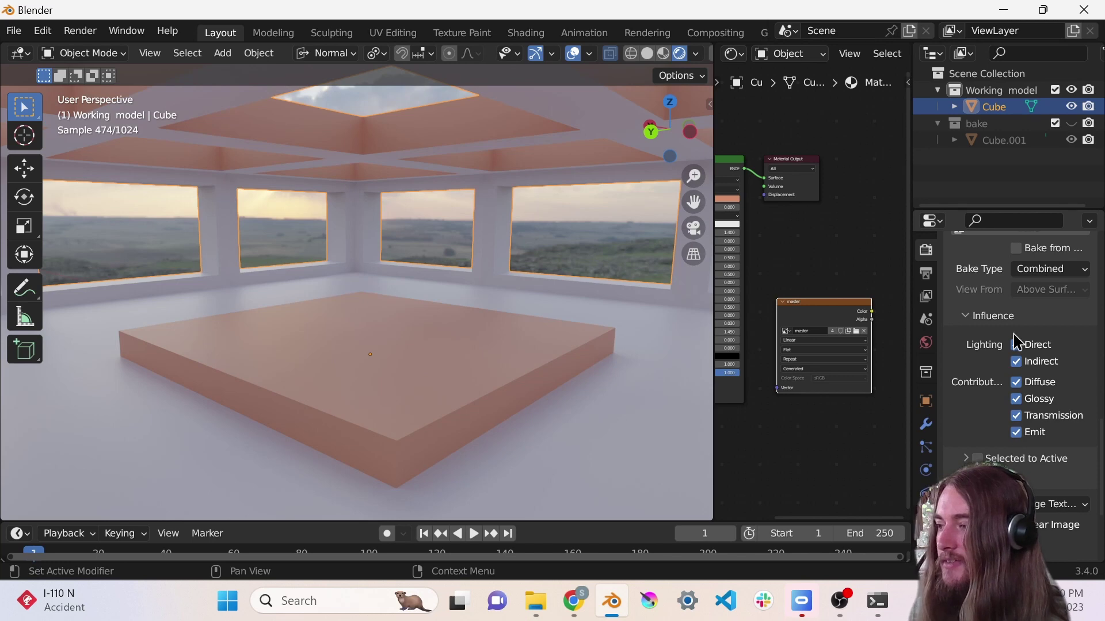
scroll(1025, 501, down, 1)
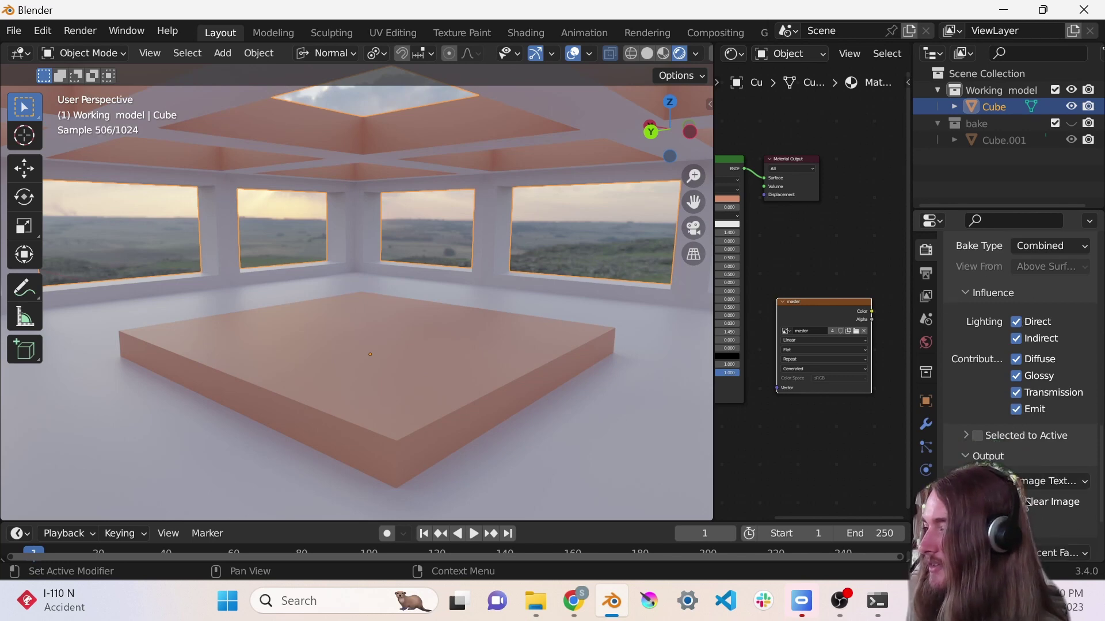
scroll(1021, 403, up, 7)
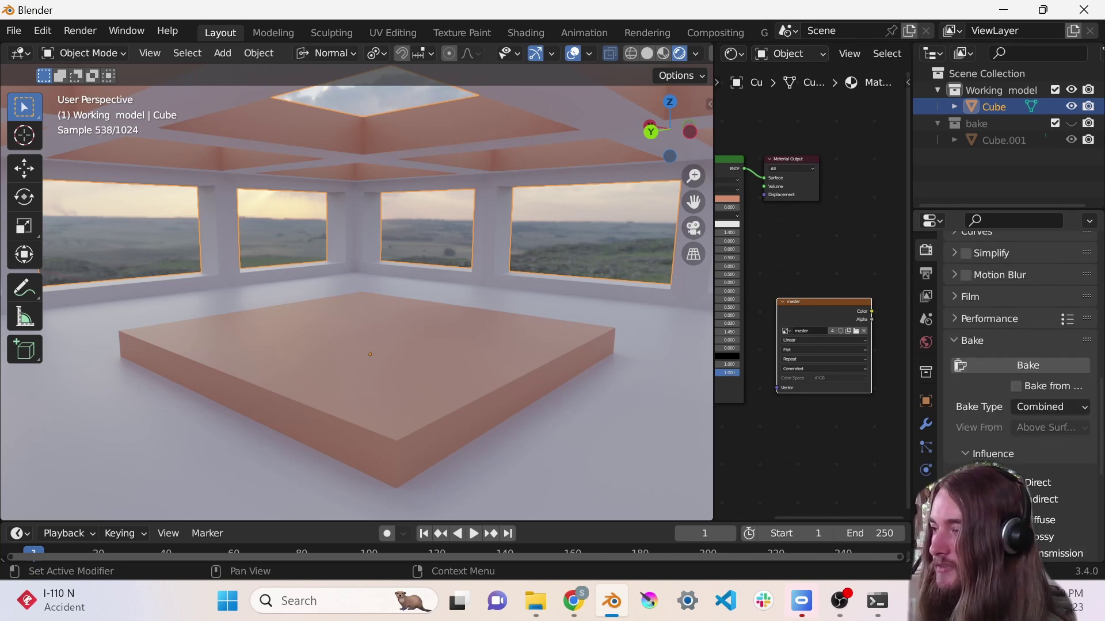
Bake the combined lighting into the master image and inspect the result
click(1024, 368)
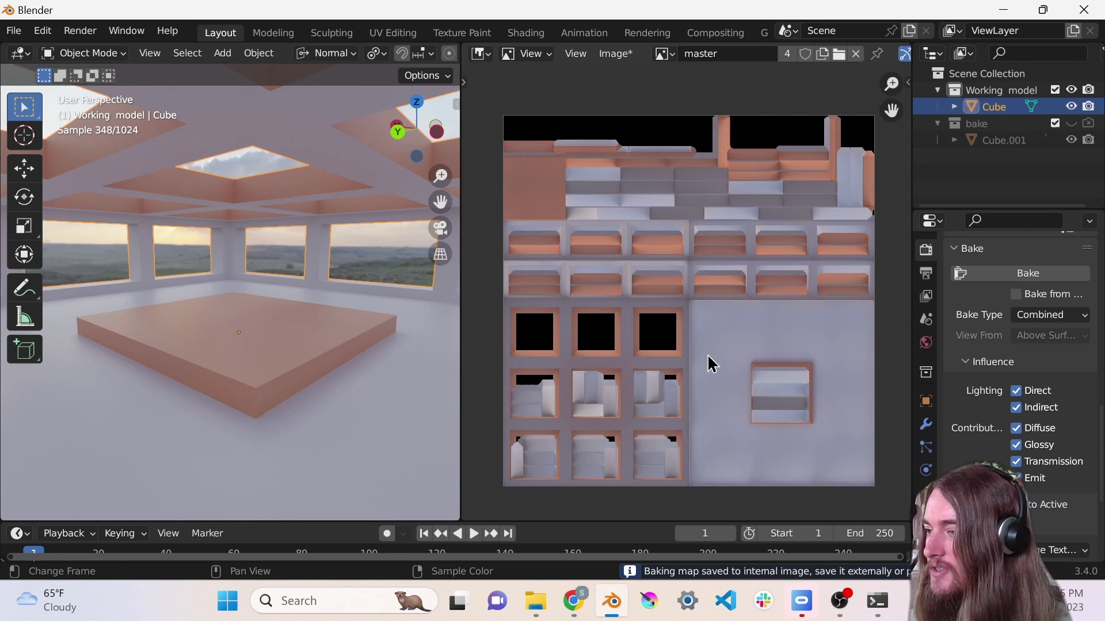
scroll(711, 364, up, 2)
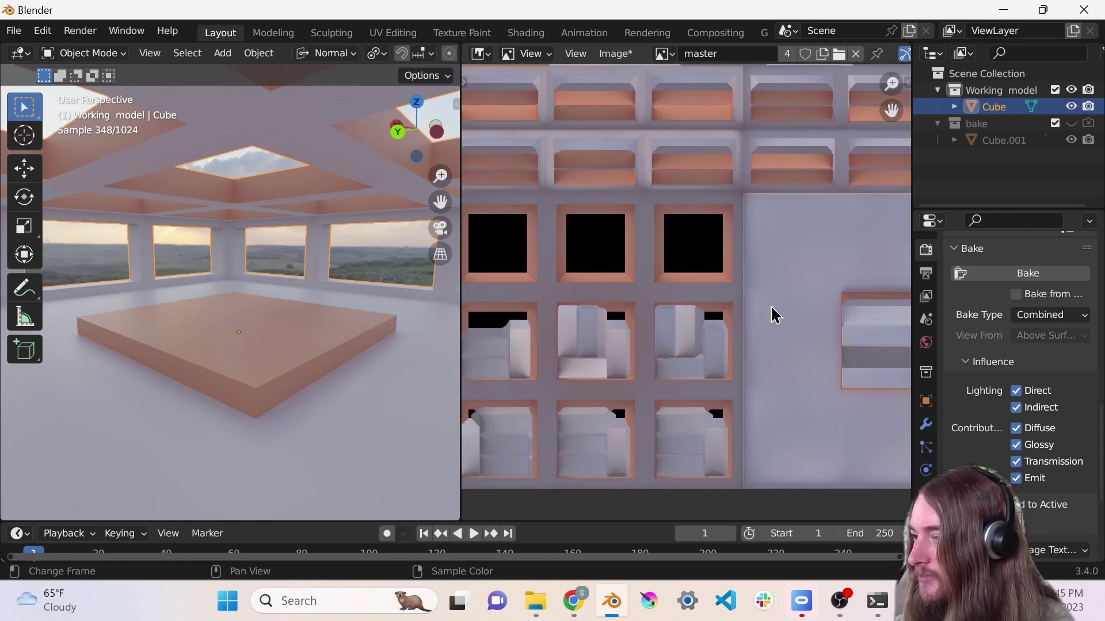
scroll(771, 313, down, 3)
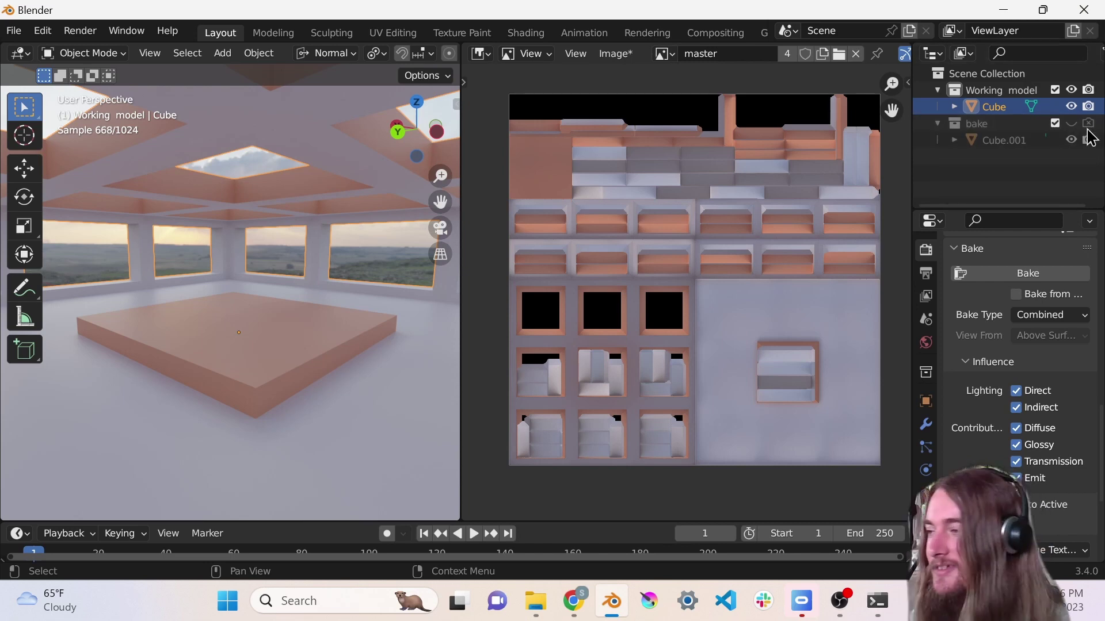
Hide the Working model collection and show the bake collection's Cube.001
middle_drag(360, 283, 326, 313)
scroll(313, 303, down, 8)
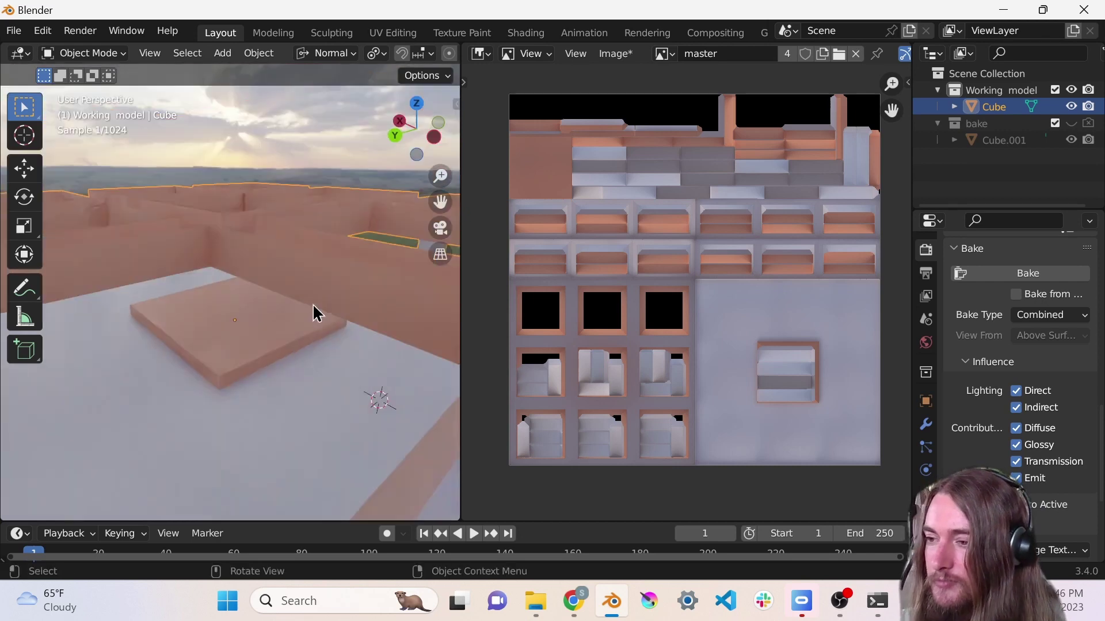
scroll(443, 46, down, 5)
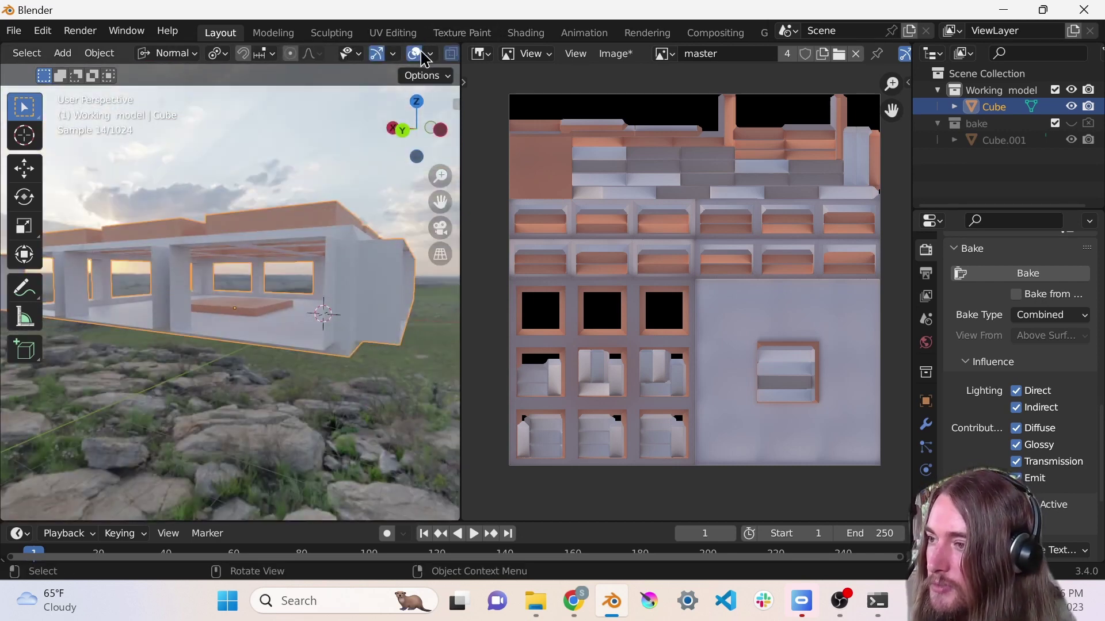
click(1072, 107)
click(1072, 107)
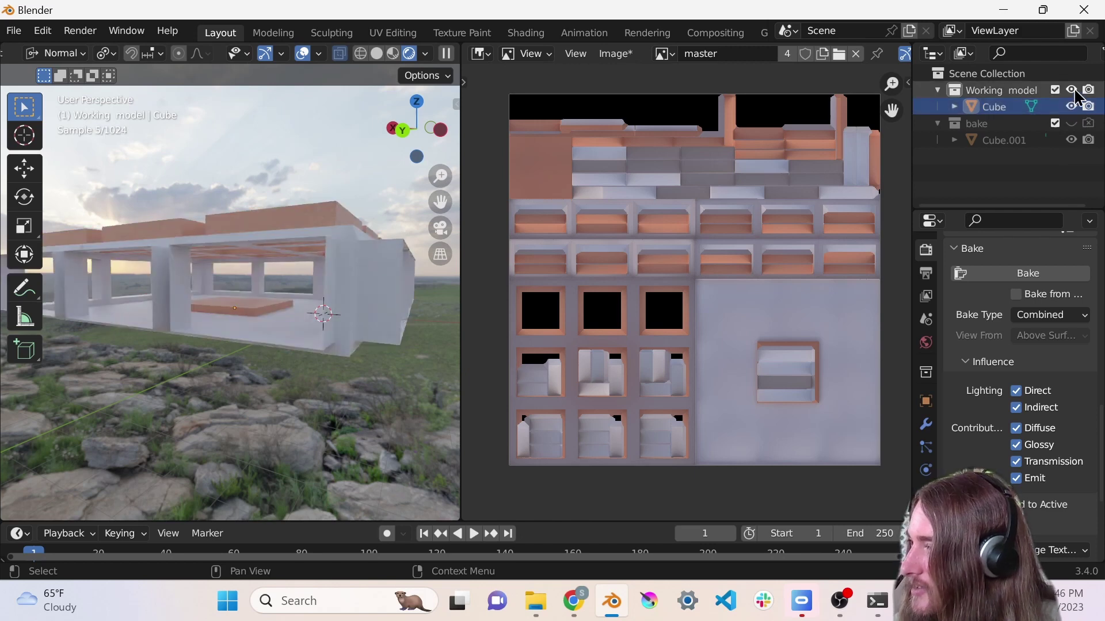
click(1071, 90)
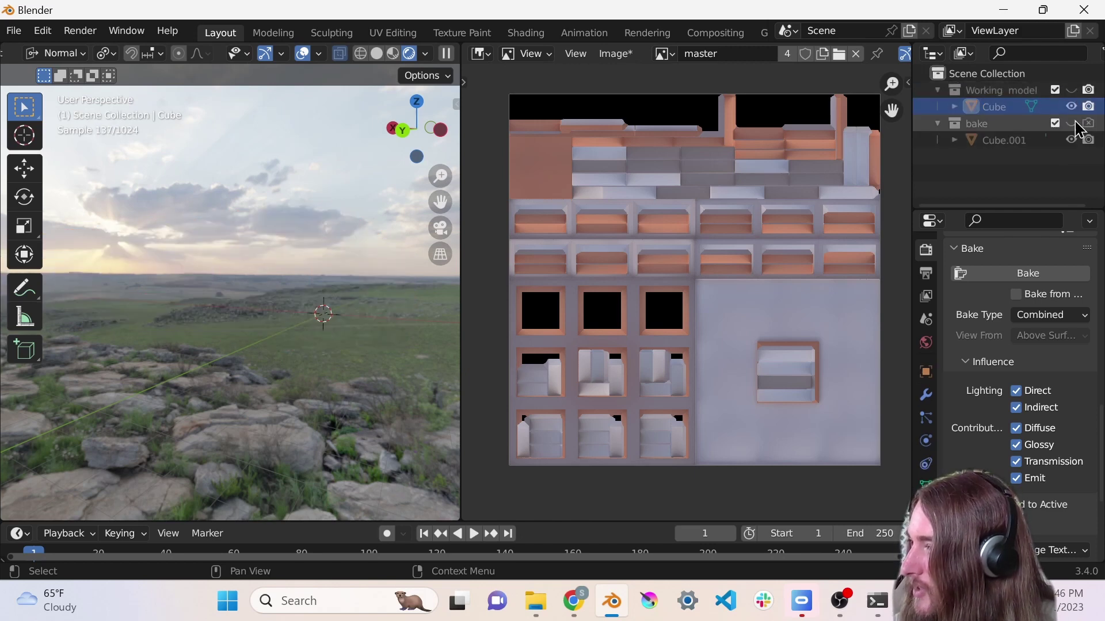
click(1071, 123)
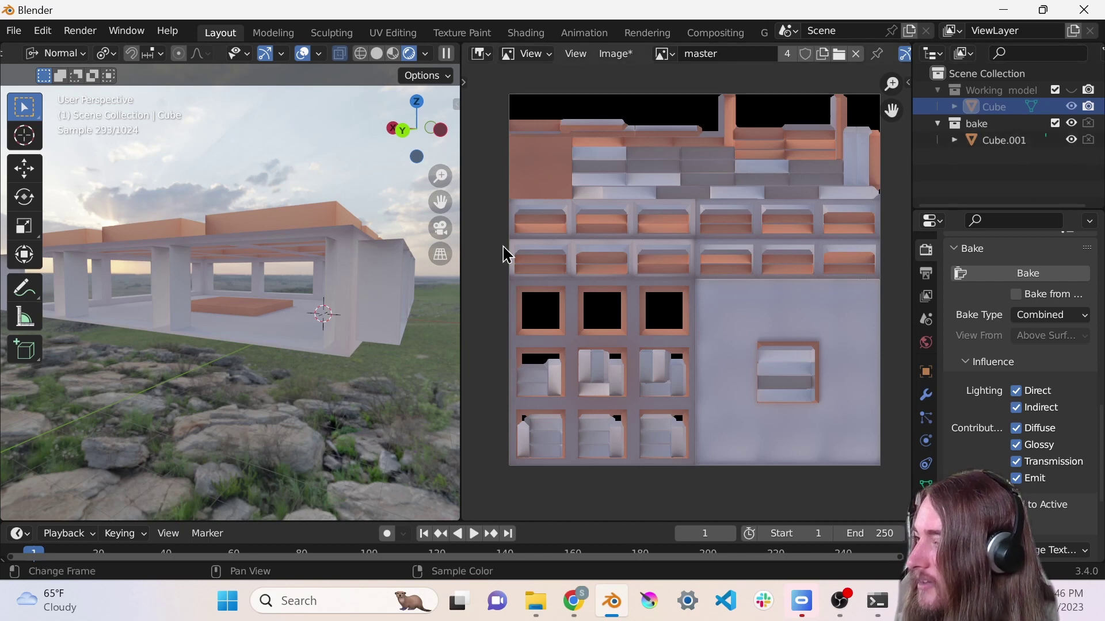
Use Material Preview shading, select Cube.001, and show its master material settings
scroll(328, 278, up, 5)
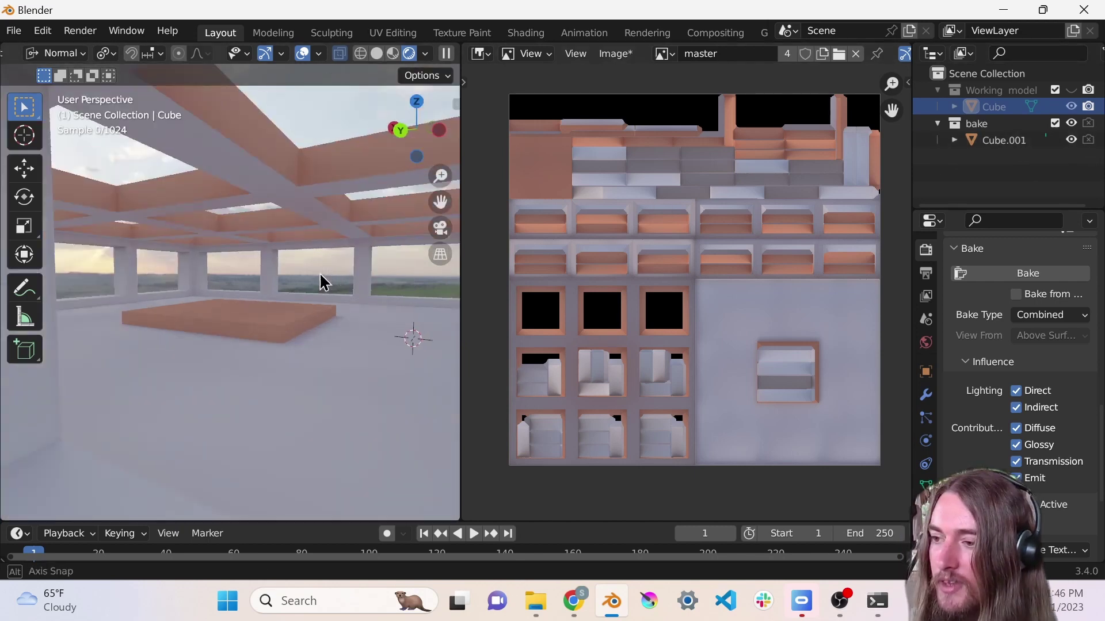
click(393, 55)
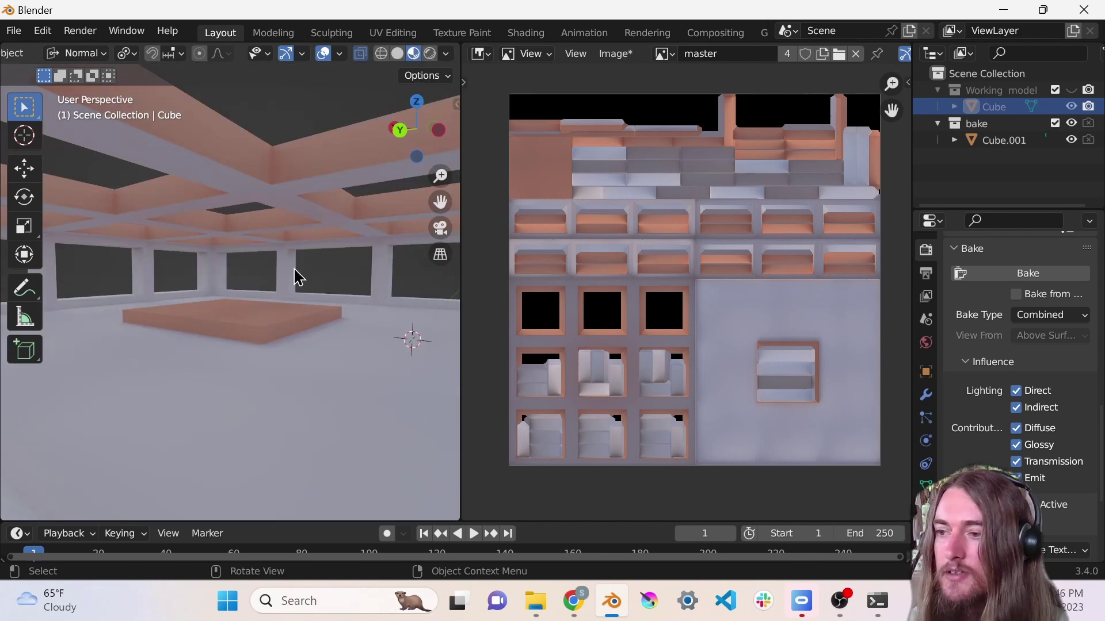
middle_drag(296, 277, 322, 276)
scroll(279, 313, up, 3)
click(320, 303)
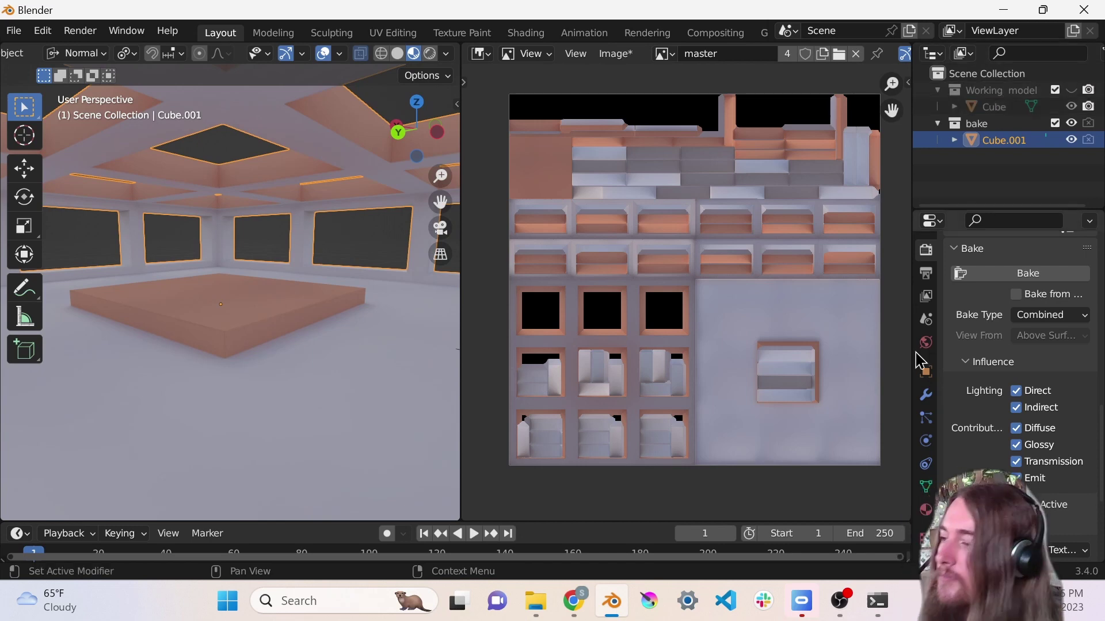
click(926, 509)
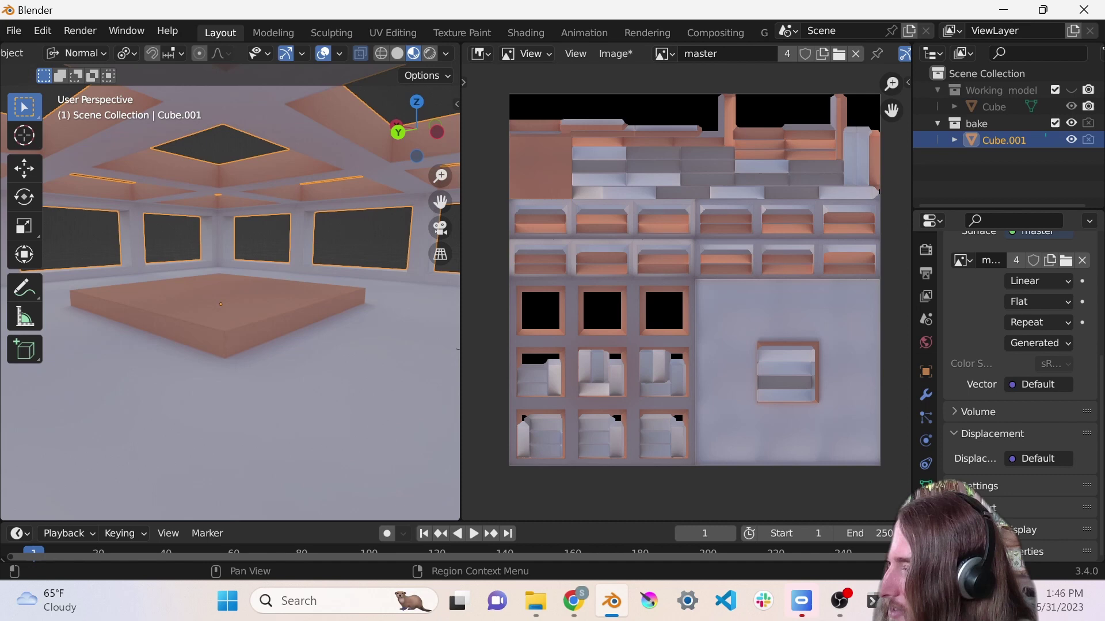
scroll(978, 374, up, 10)
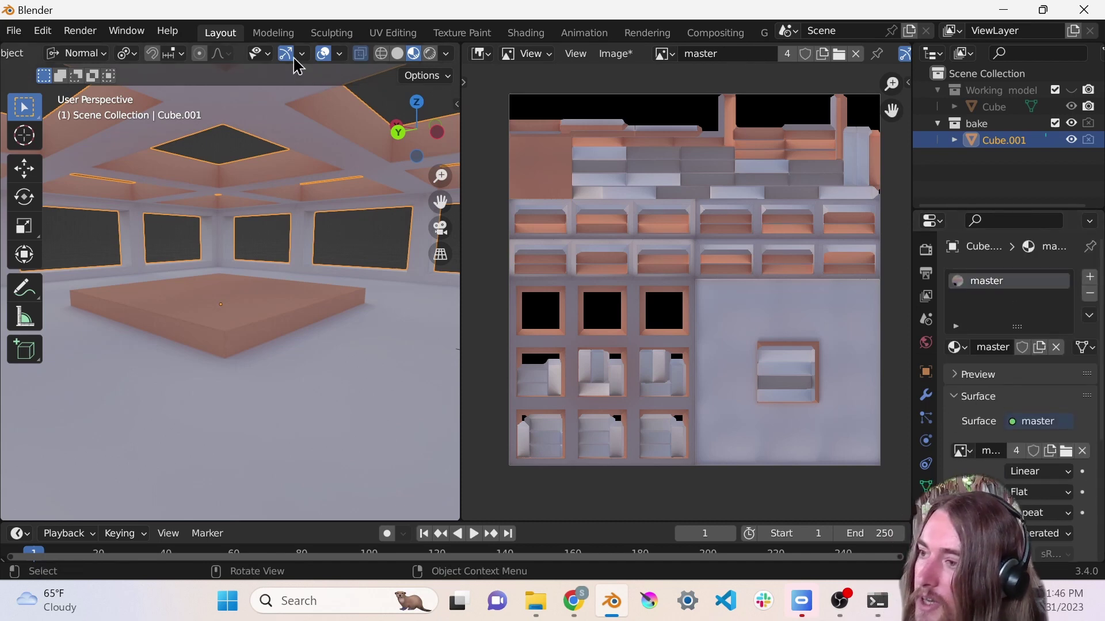
Turn the image area into a Shader Editor framing Cube.001's image texture node wired to Material Output
click(477, 53)
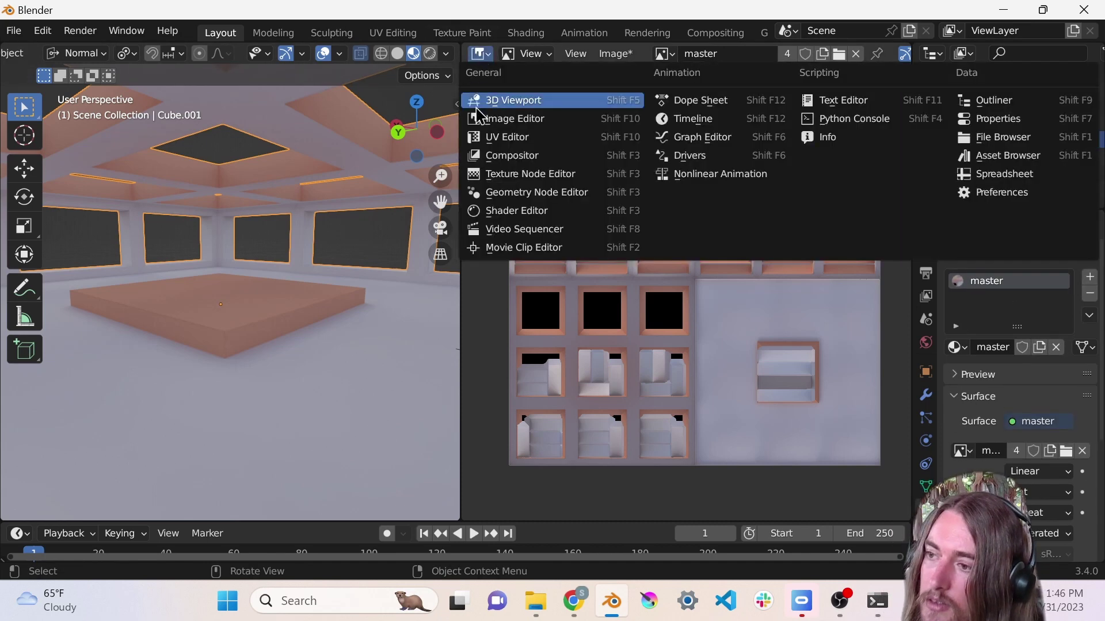
click(530, 213)
key(Home)
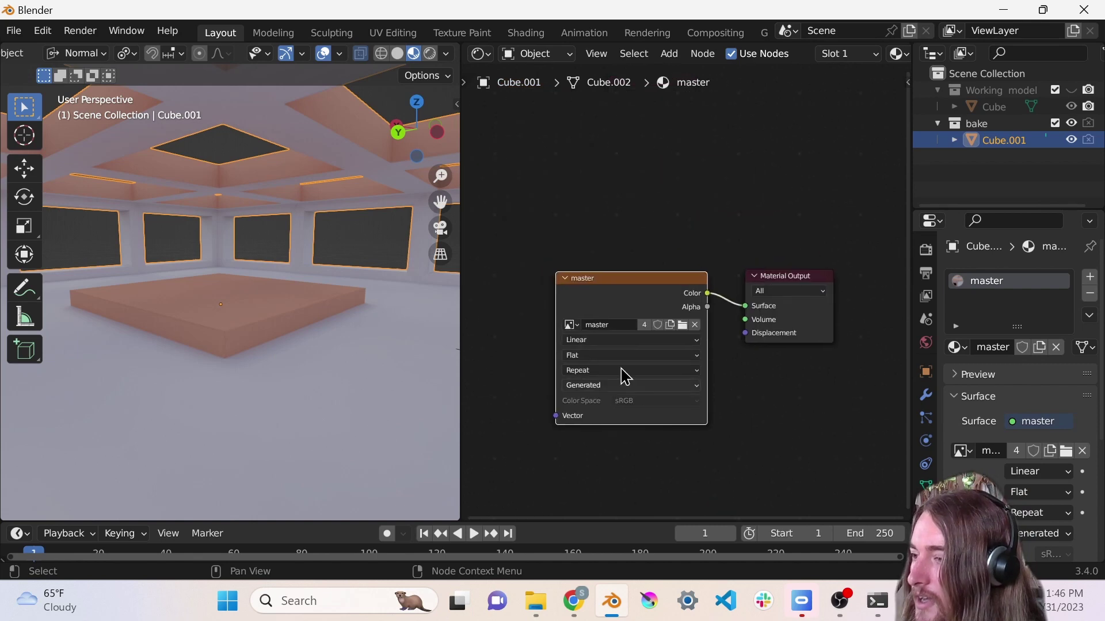
mouse_move(624, 285)
mouse_down()
mouse_move(589, 277)
mouse_move(622, 281)
mouse_up()
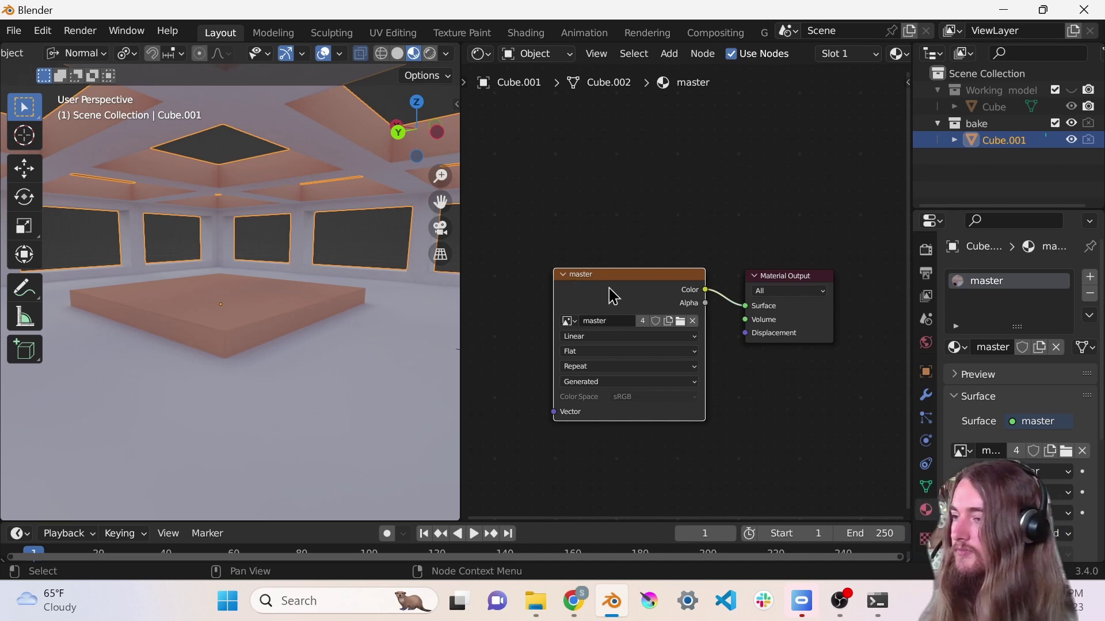
scroll(316, 266, down, 6)
middle_drag(315, 266, 207, 313)
scroll(364, 313, up, 3)
scroll(364, 313, down, 6)
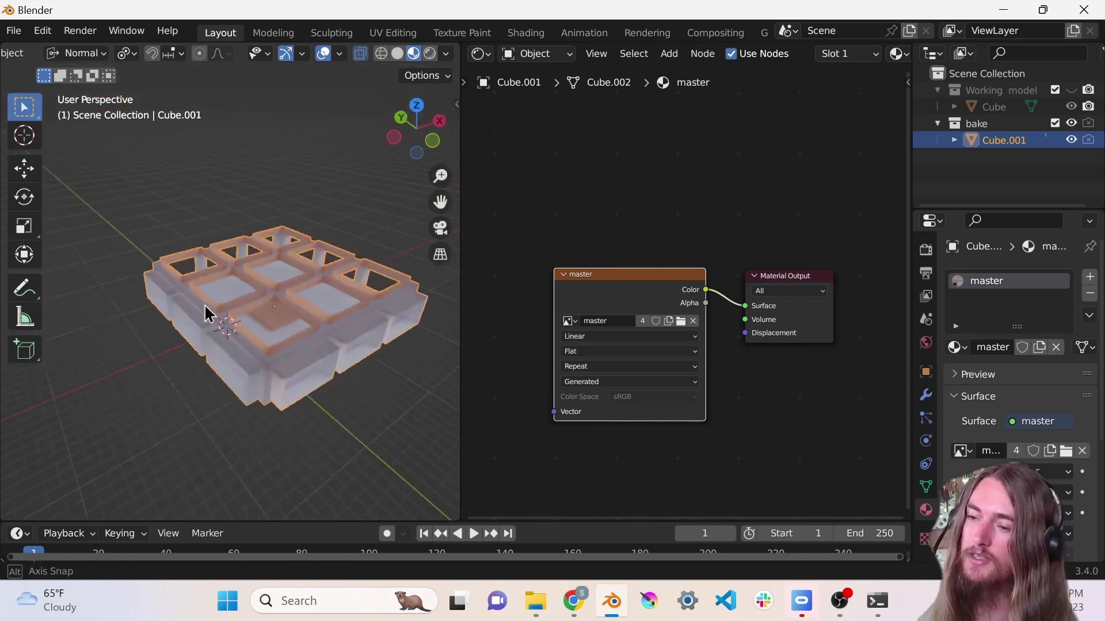
scroll(257, 330, up, 3)
scroll(242, 333, up, 4)
scroll(287, 316, down, 5)
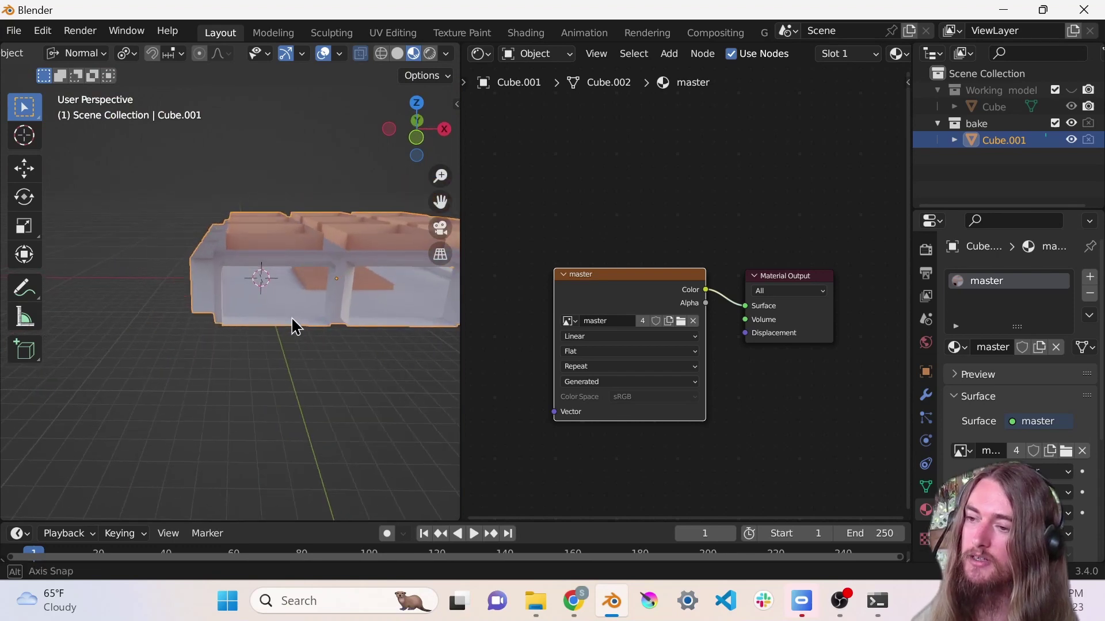
middle_drag(291, 325, 327, 238)
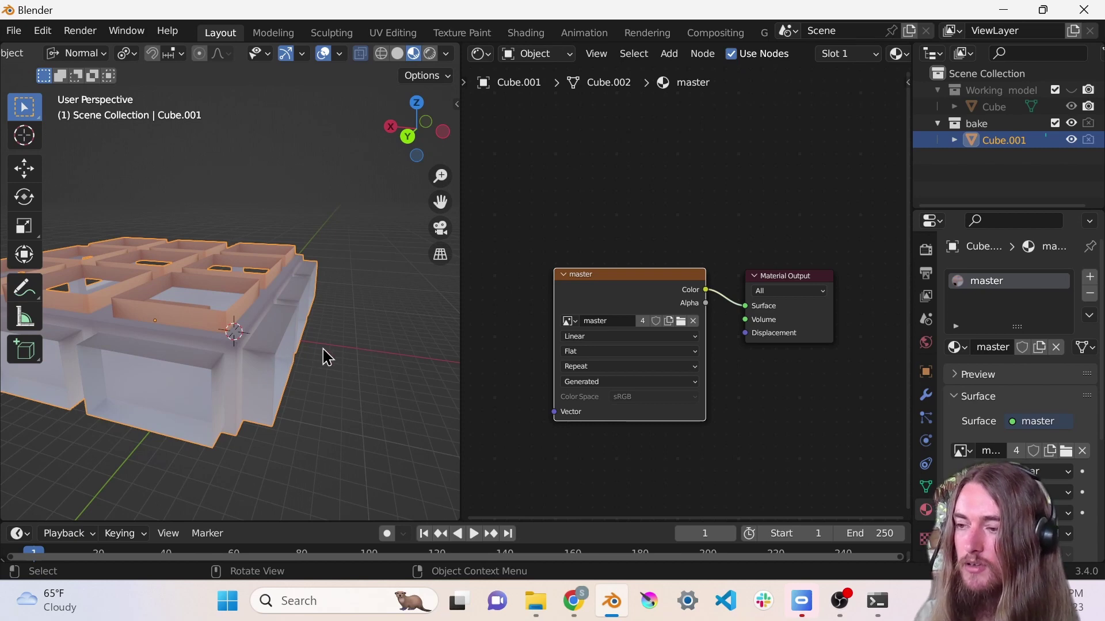
middle_drag(238, 320, 66, 369)
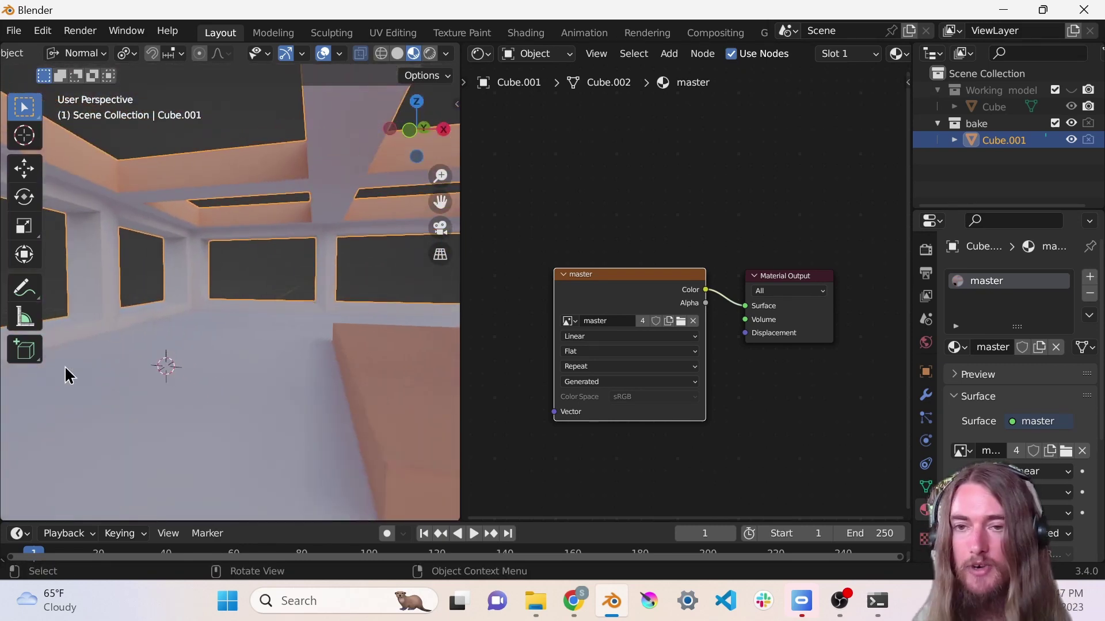
middle_drag(173, 365, 275, 355)
scroll(206, 381, down, 10)
Start a glTF 2.0 export of the scene and expand its Include options
middle_drag(312, 315, 190, 241)
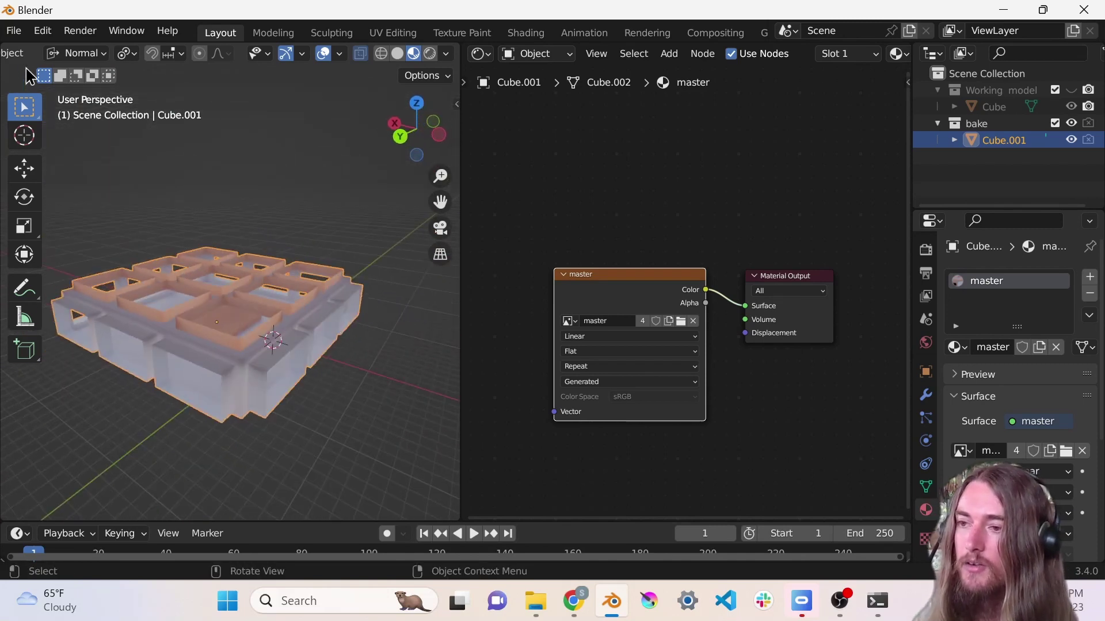
click(16, 35)
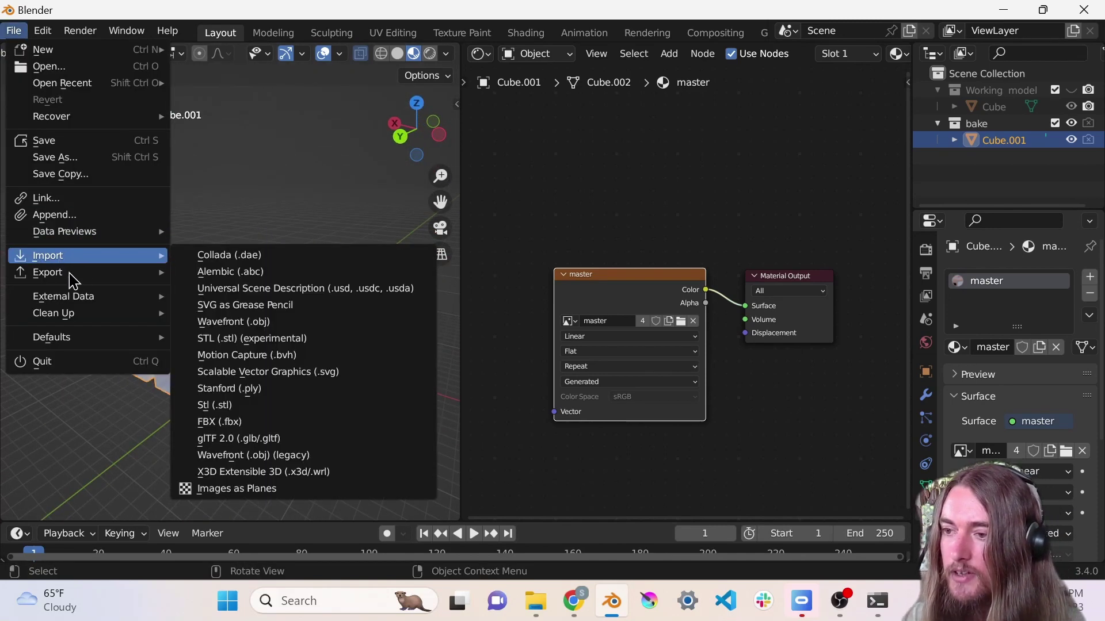
mouse_move(70, 275)
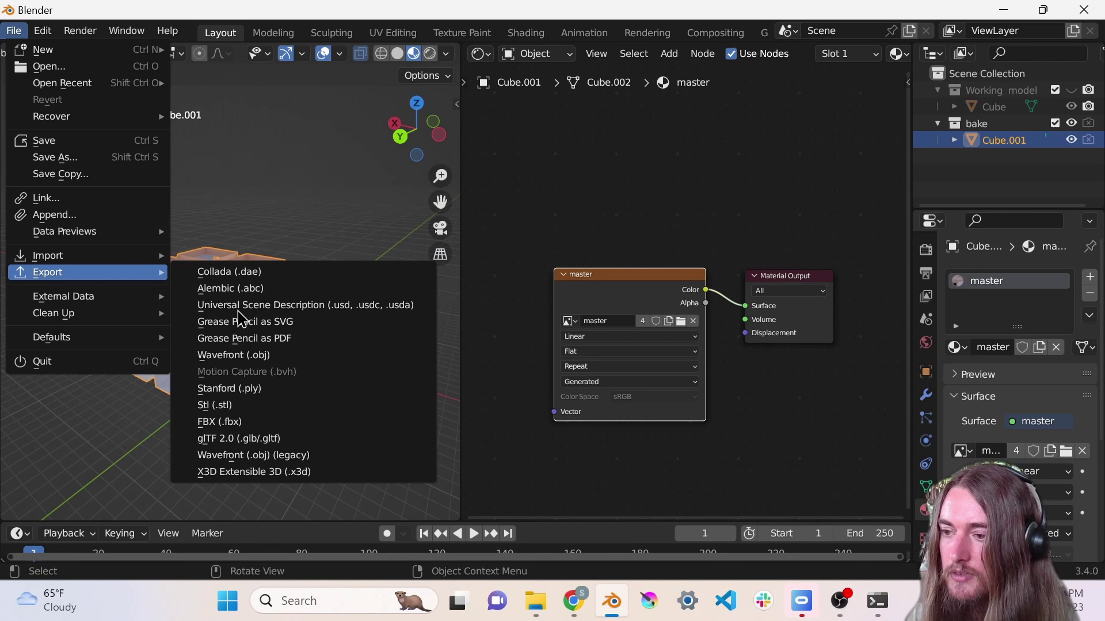
click(253, 443)
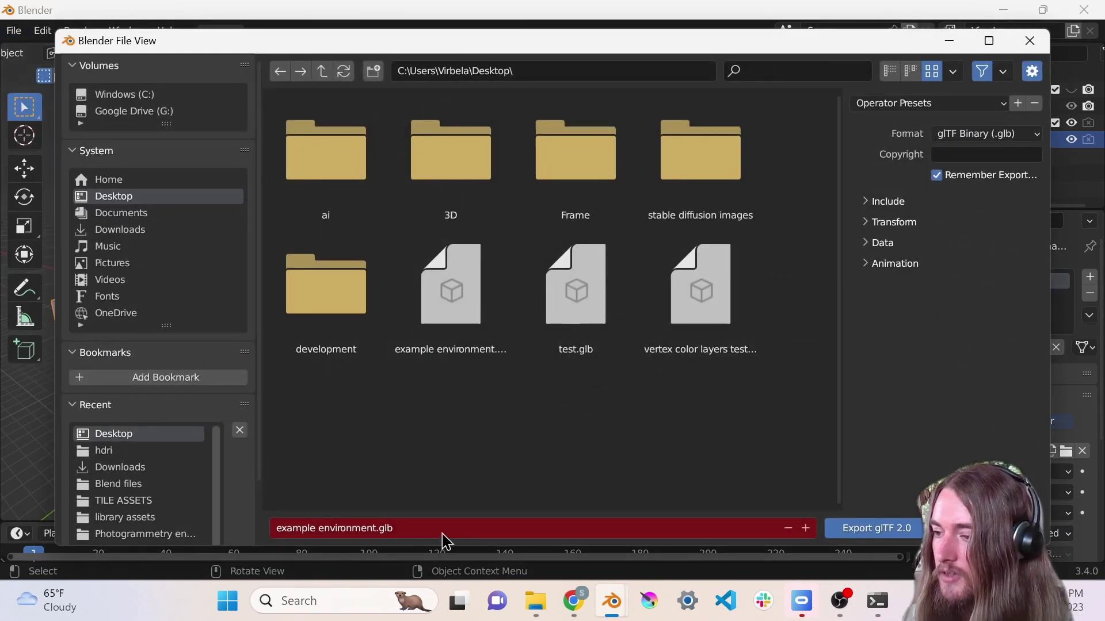
click(880, 202)
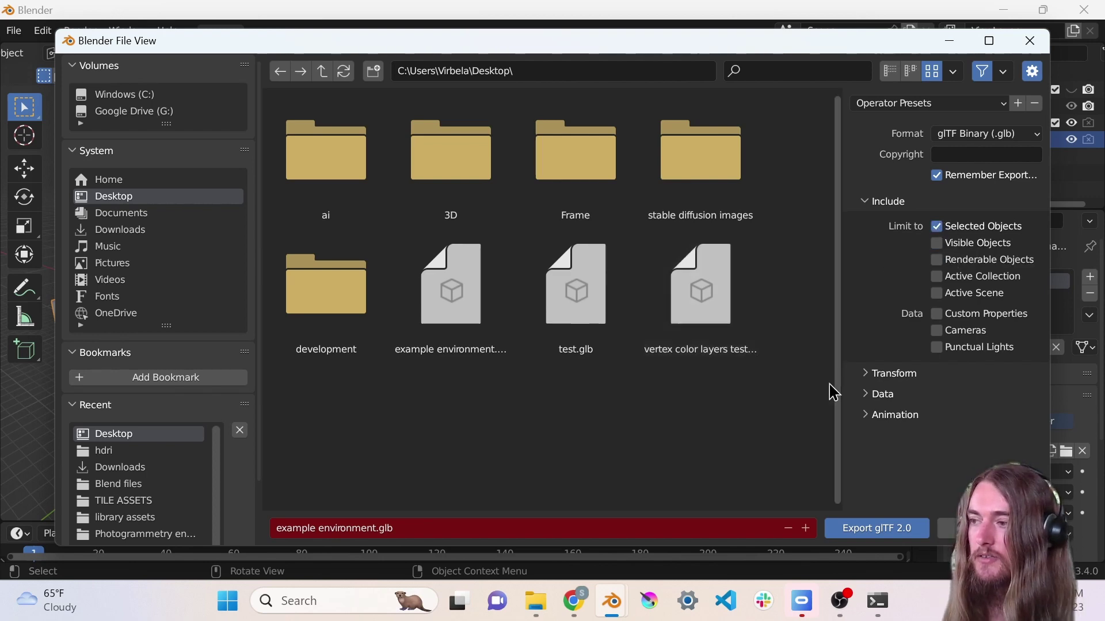
Run the glTF binary export, then select the baked room object Cube.001
click(927, 523)
scroll(254, 355, down, 3)
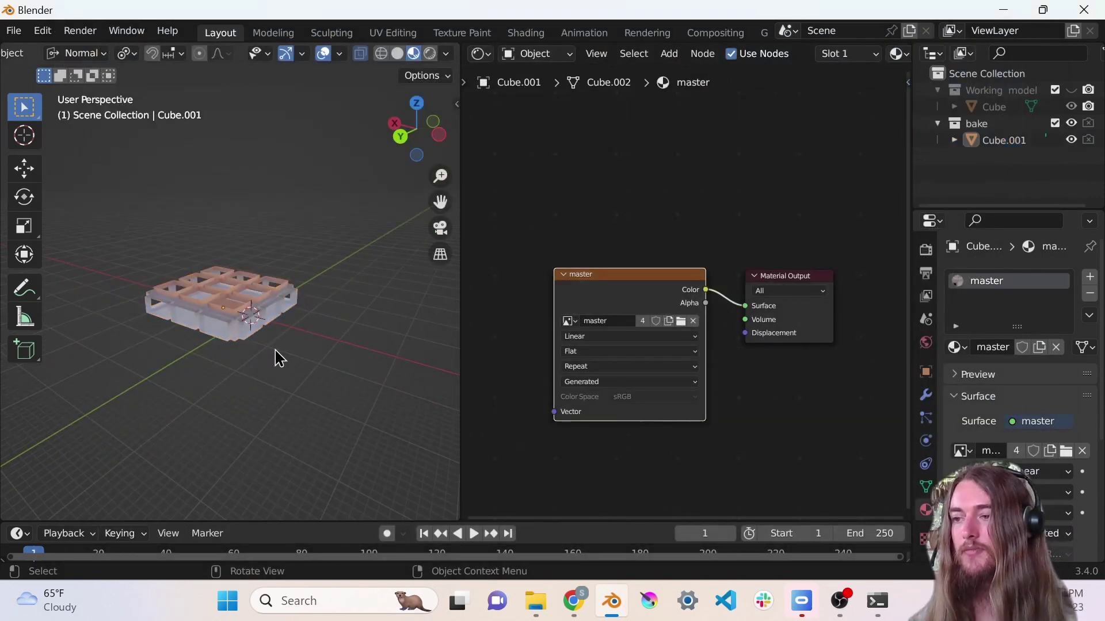
middle_drag(279, 357, 223, 368)
scroll(259, 356, up, 5)
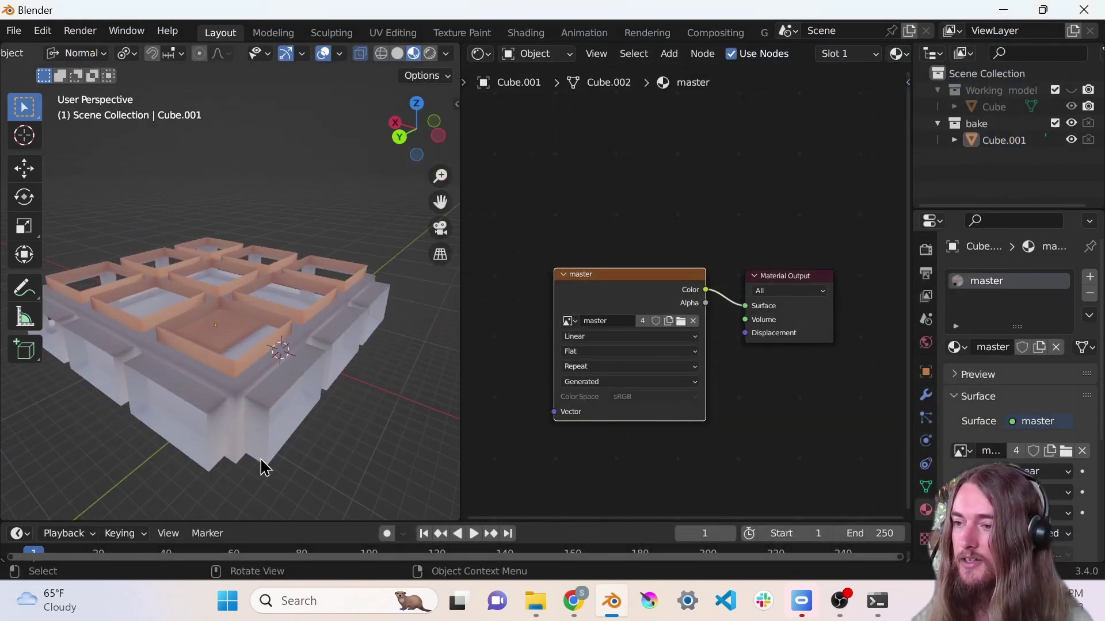
middle_drag(260, 458, 177, 250)
middle_drag(246, 370, 276, 379)
click(275, 379)
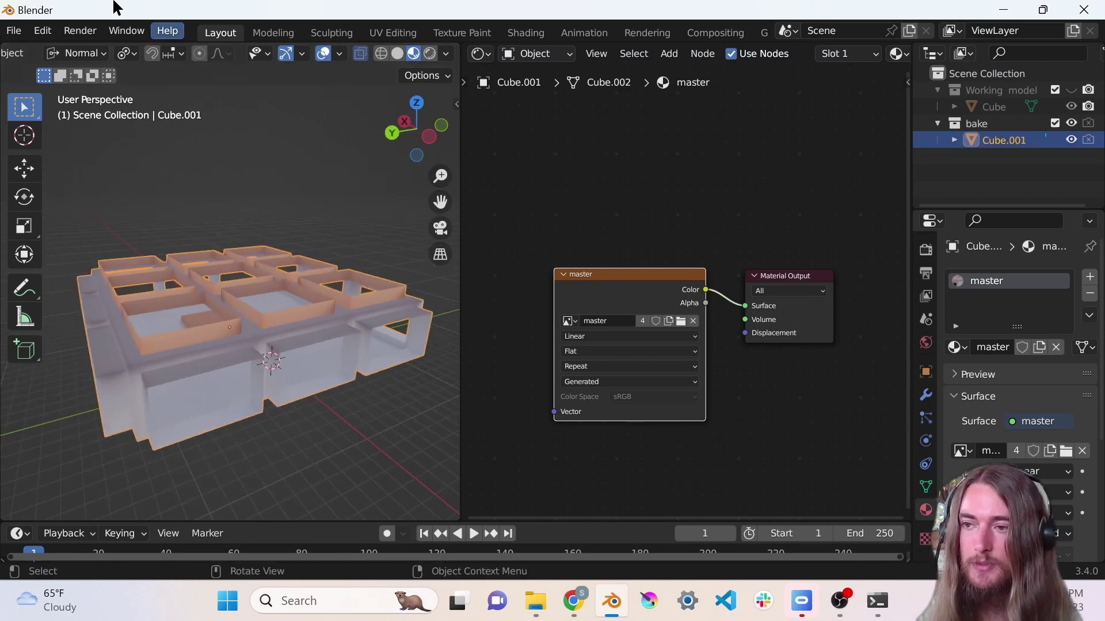
Reopen the glTF 2.0 export and review its Include, Mesh and Material options
click(15, 32)
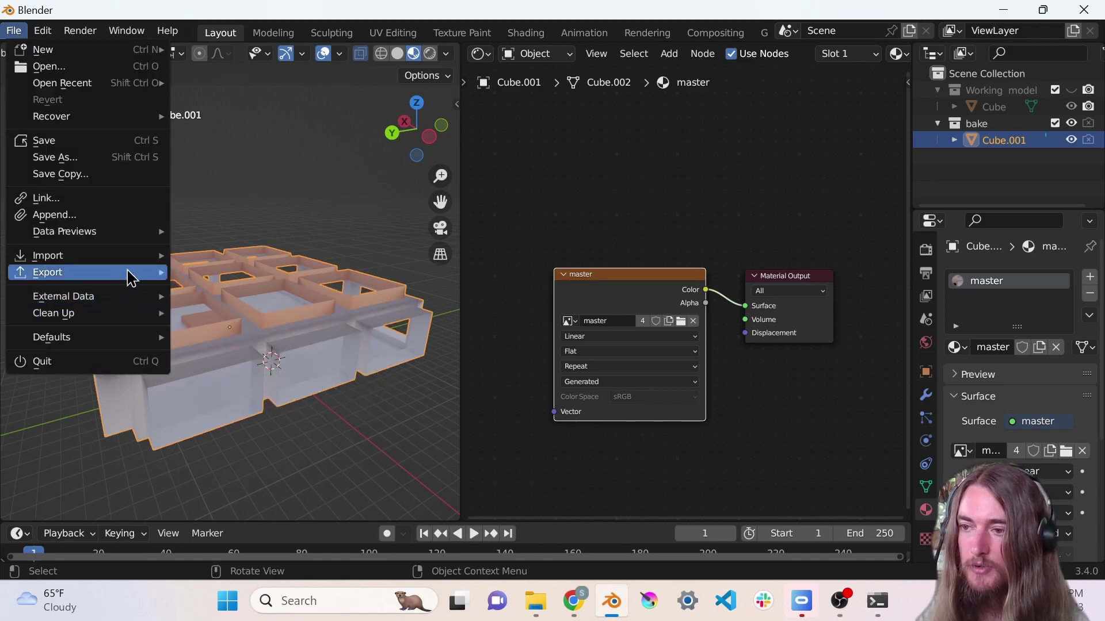
mouse_move(128, 274)
click(251, 444)
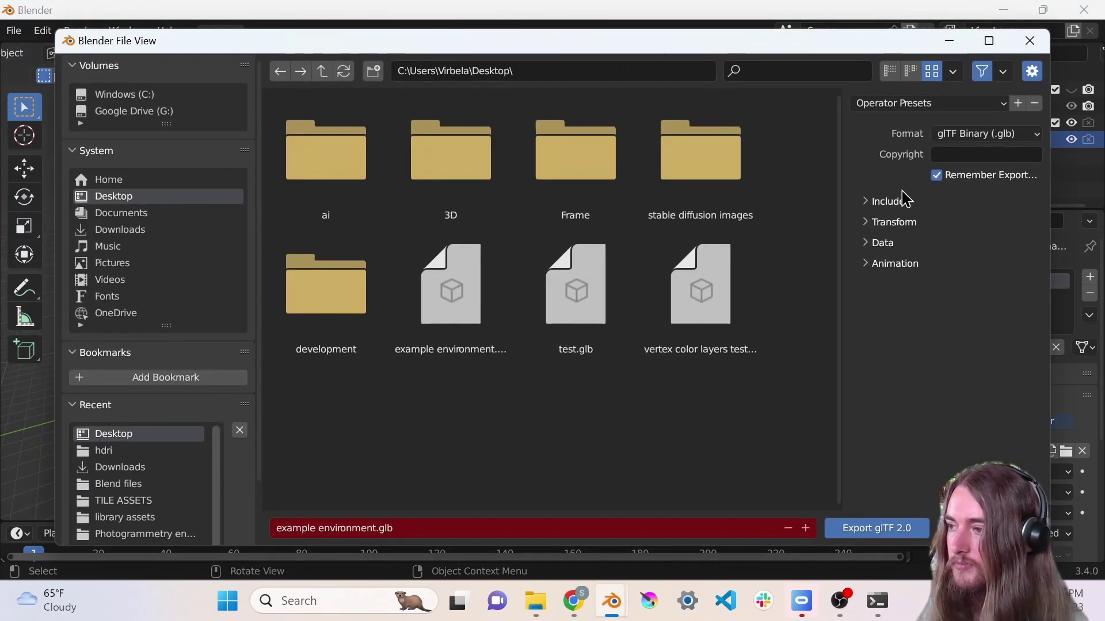
click(872, 202)
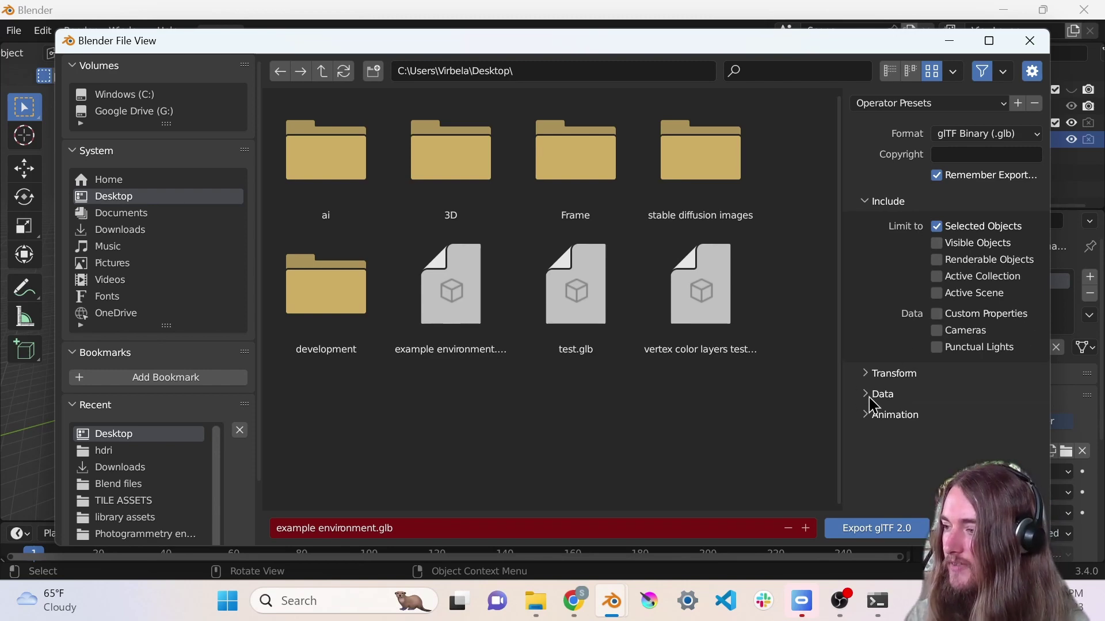
click(867, 416)
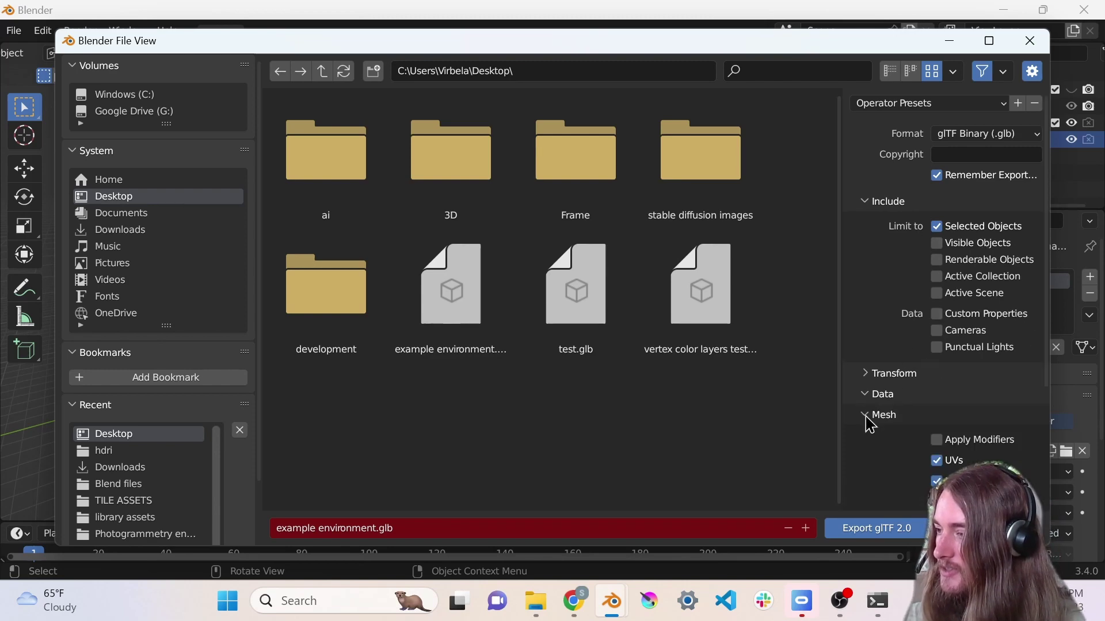
scroll(895, 438, down, 6)
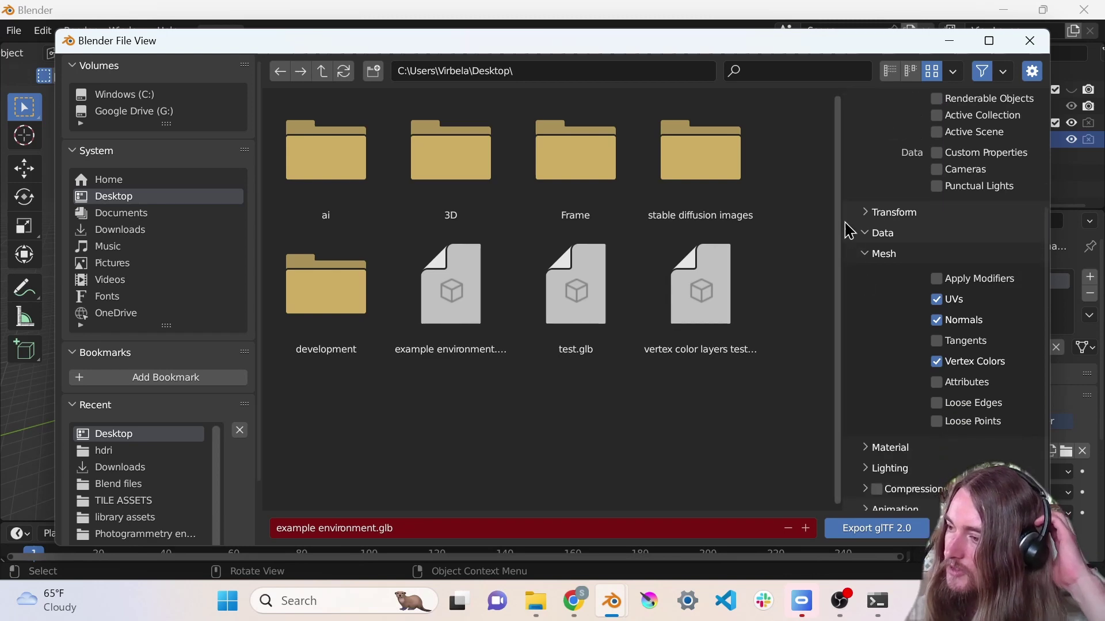
click(865, 258)
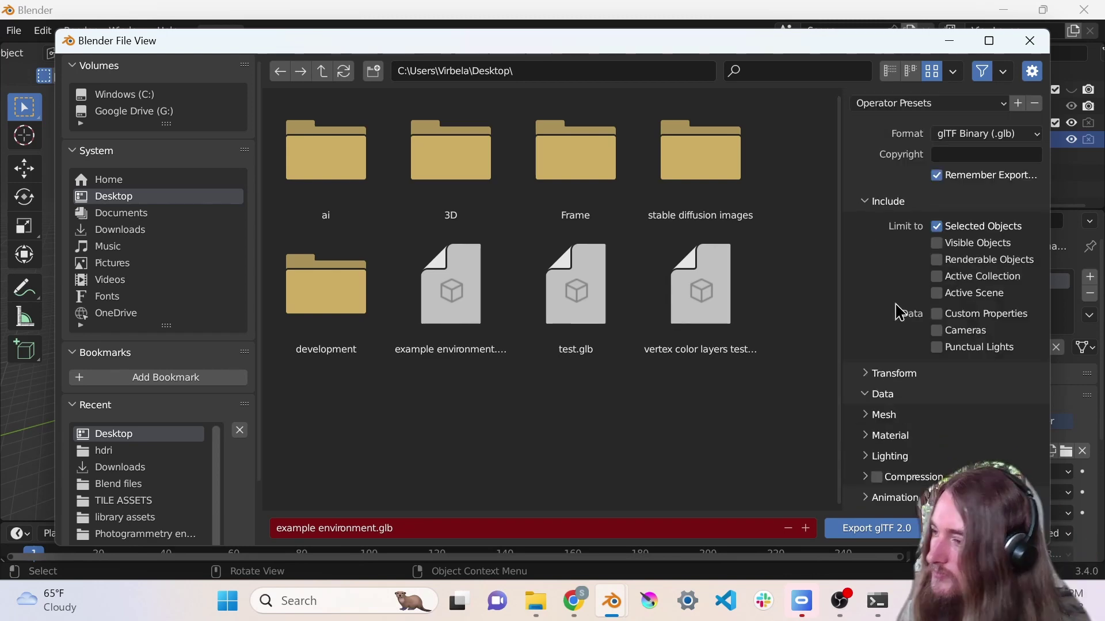
click(865, 437)
scroll(969, 420, down, 3)
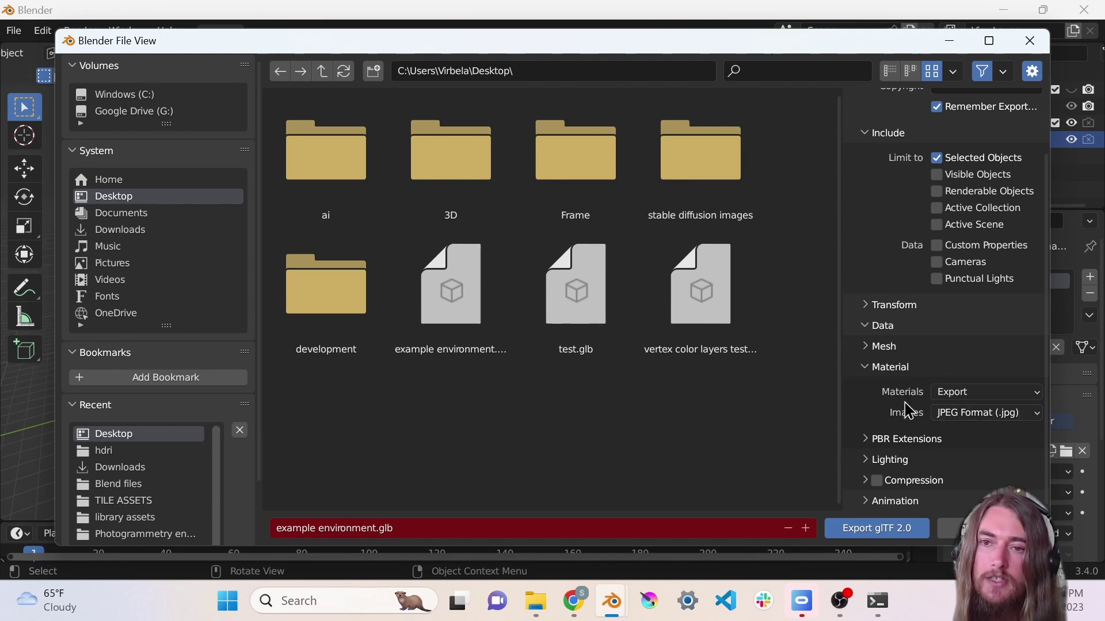
click(874, 528)
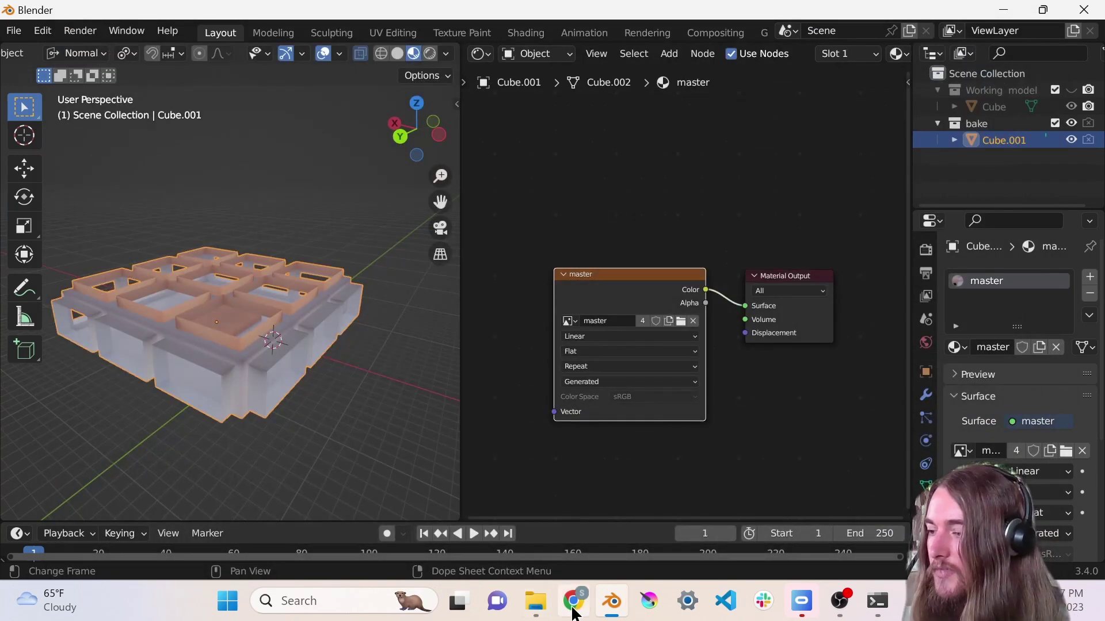
In Frame's settings panel, change the space's environment to Empty
click(574, 611)
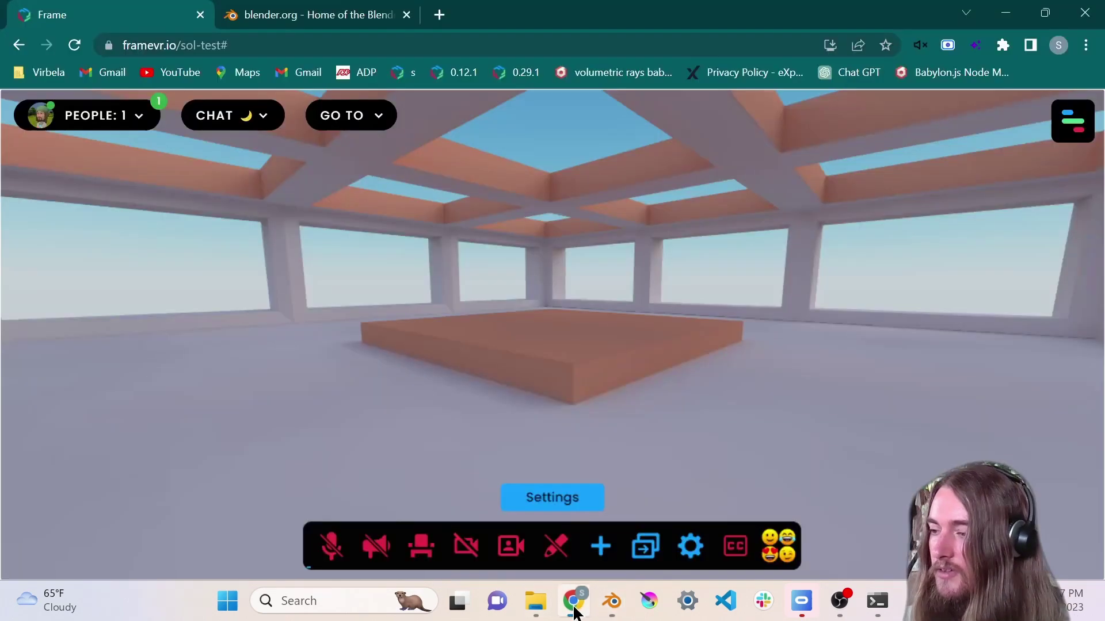
click(1059, 128)
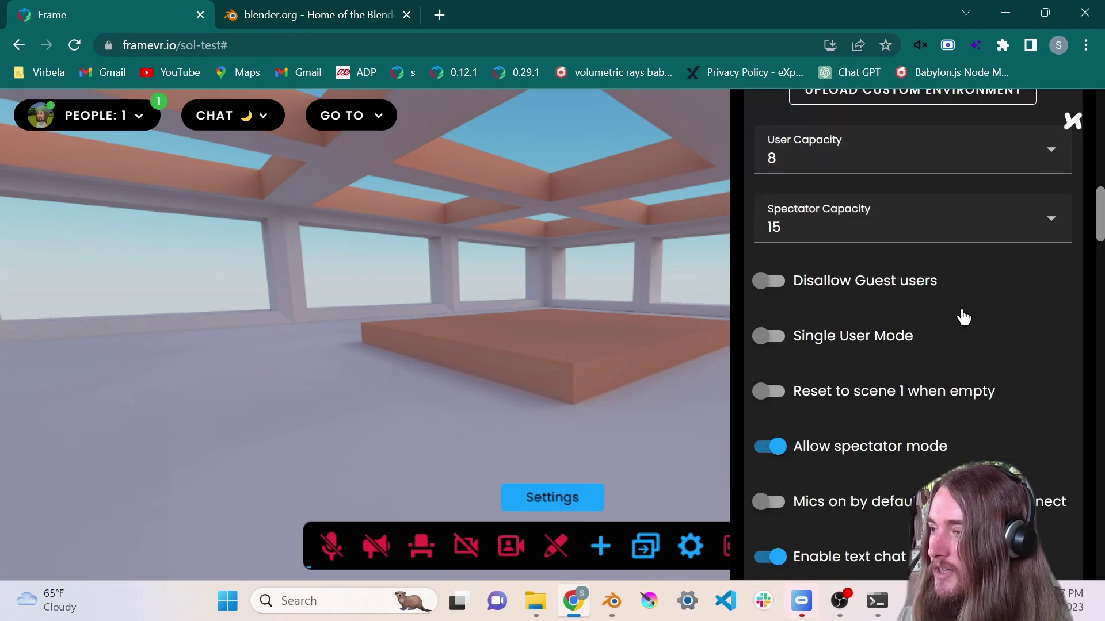
scroll(863, 339, up, 8)
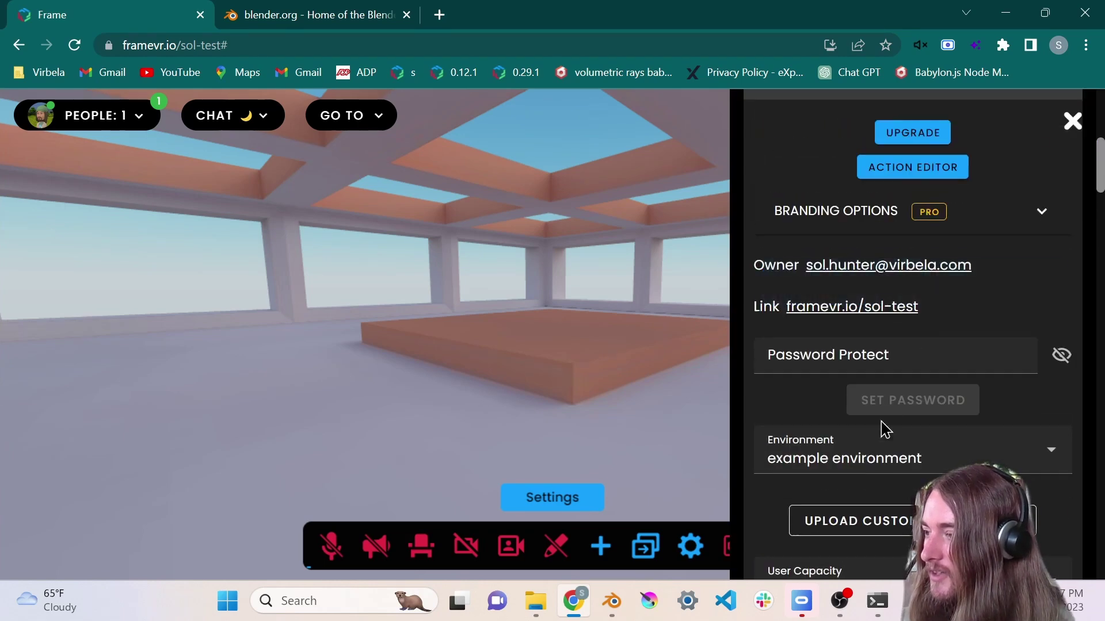
click(869, 457)
scroll(895, 342, down, 1)
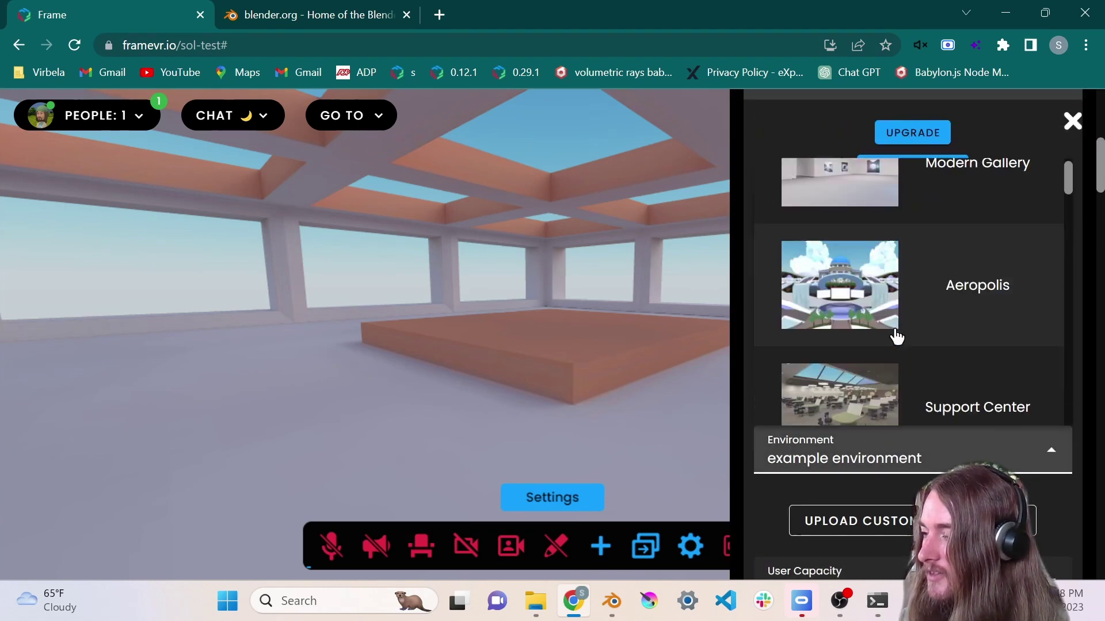
scroll(897, 340, down, 20)
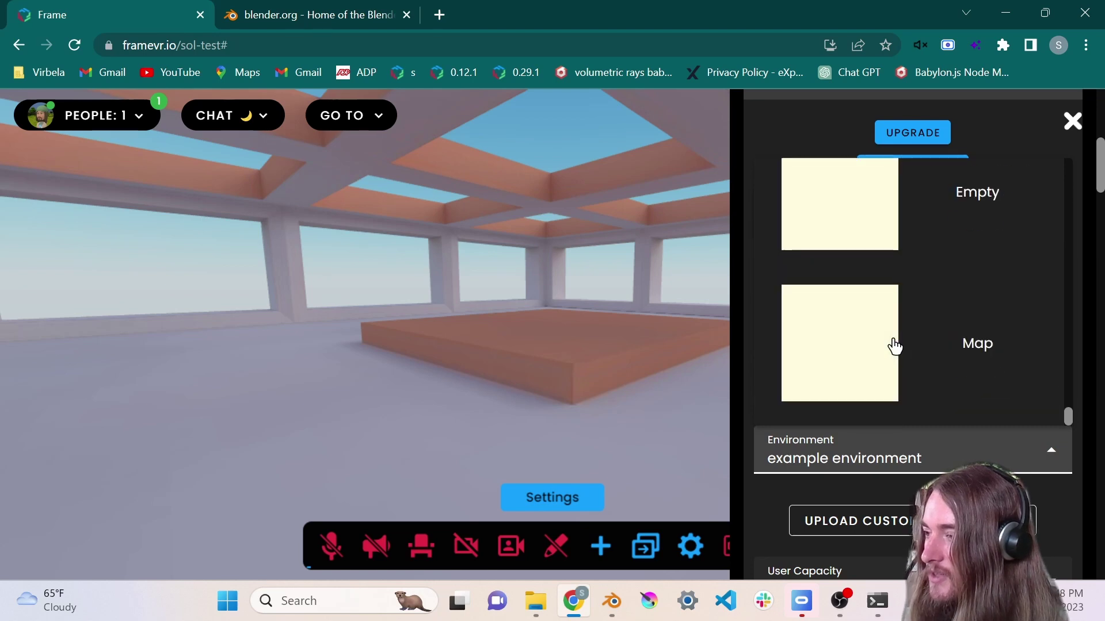
click(916, 229)
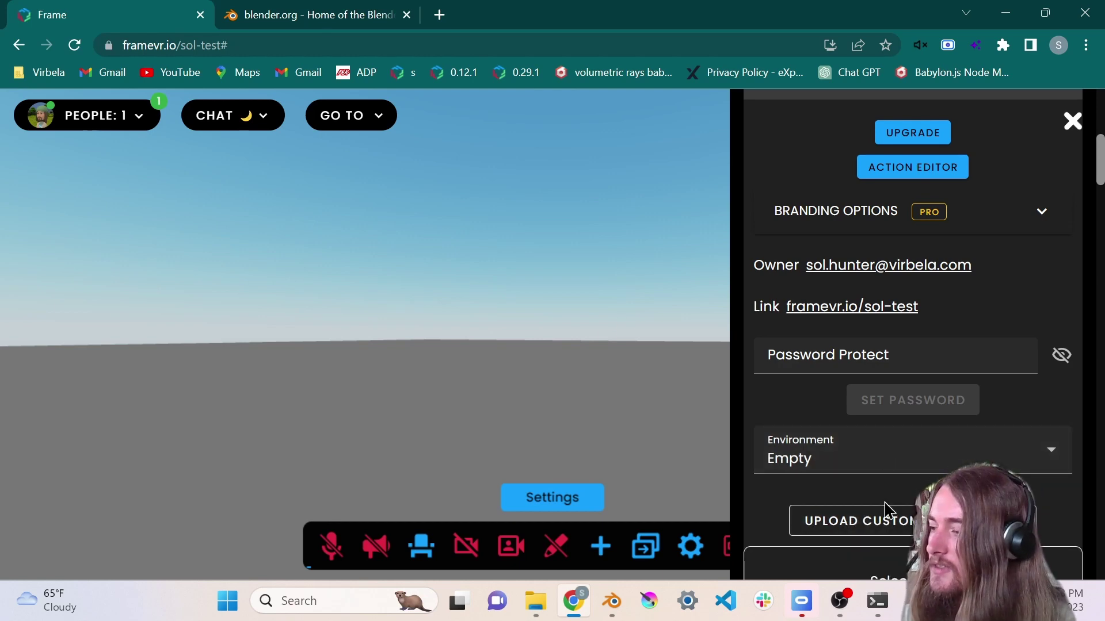
scroll(885, 511, down, 3)
Upload example environment.glb as the space's custom environment
scroll(845, 409, up, 10)
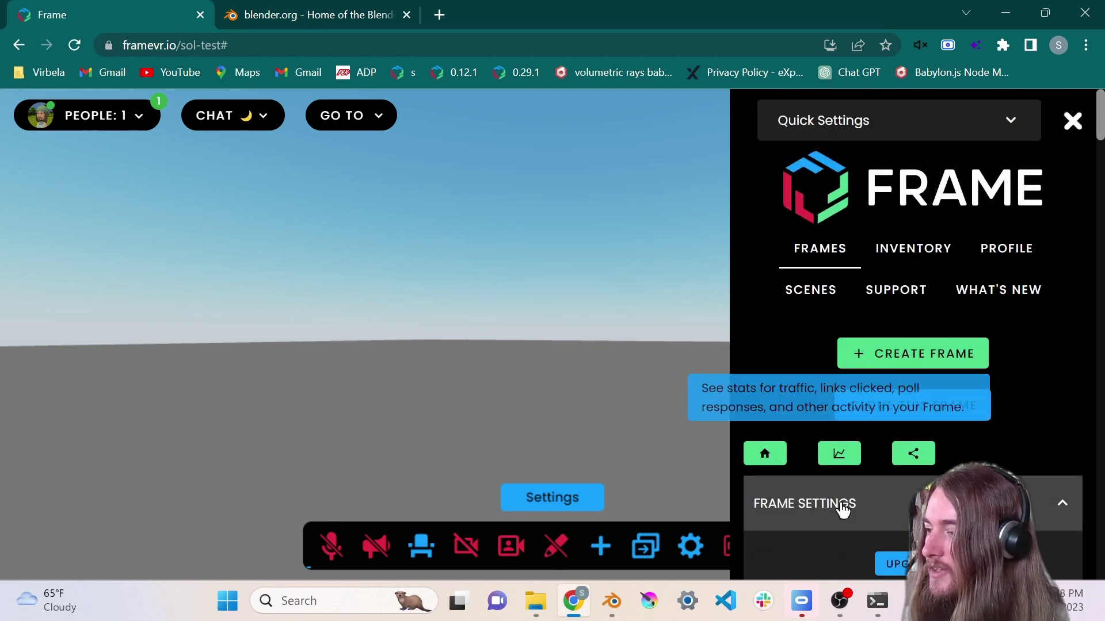
scroll(875, 506, down, 10)
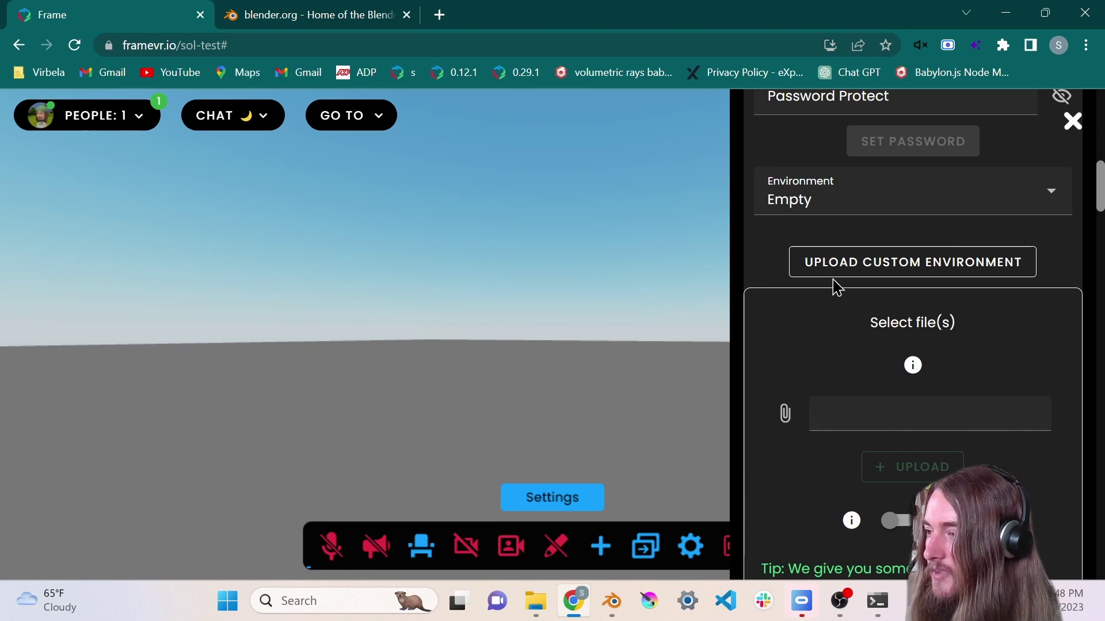
click(896, 274)
click(895, 274)
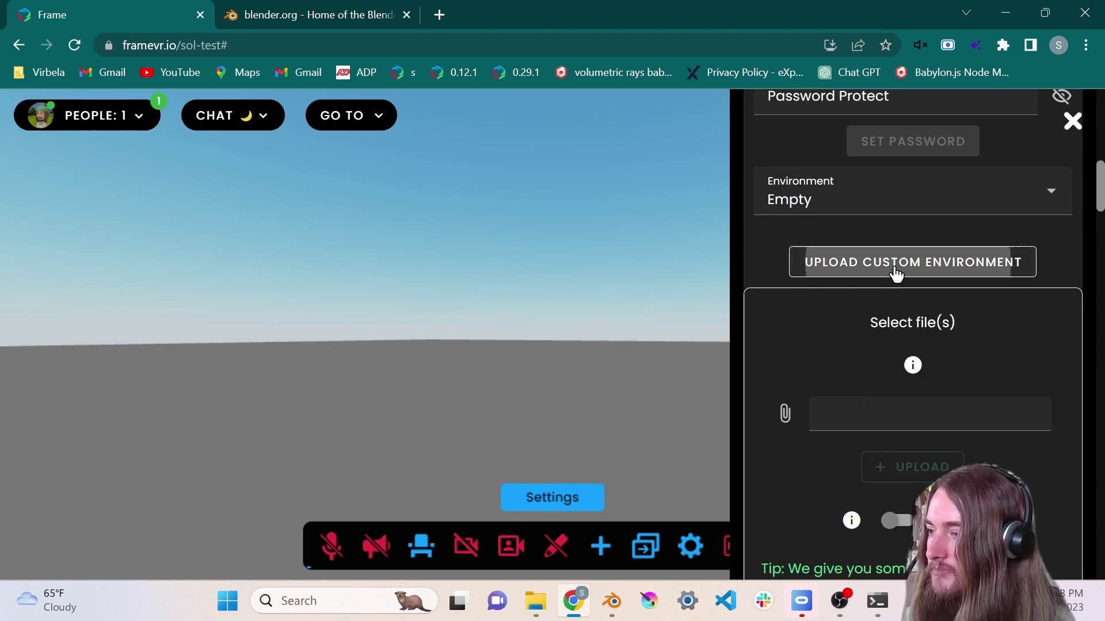
click(786, 416)
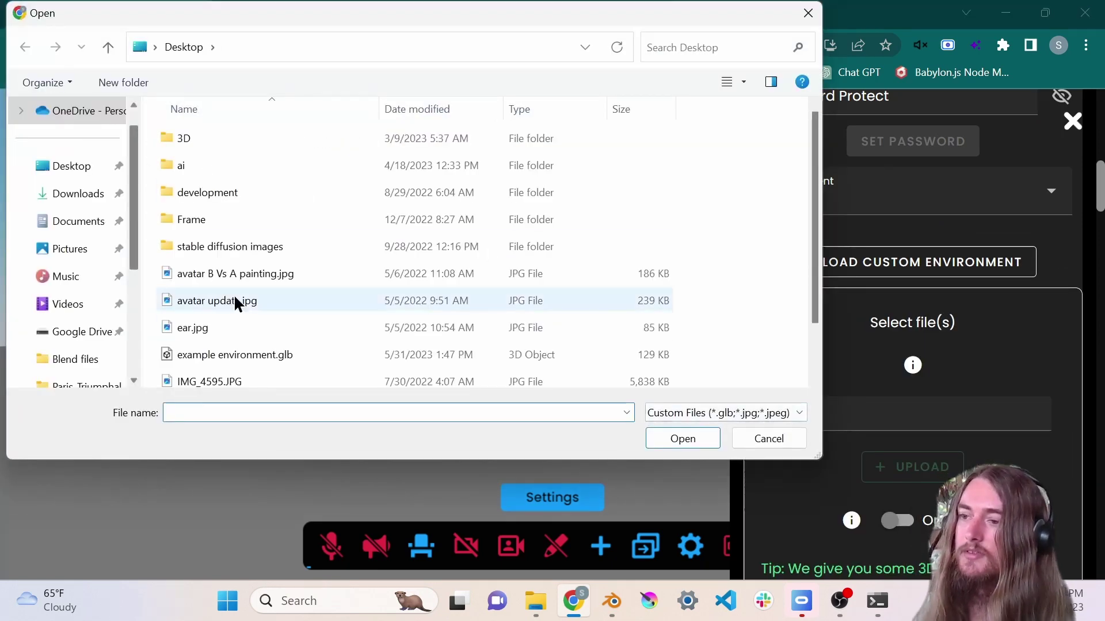
click(222, 366)
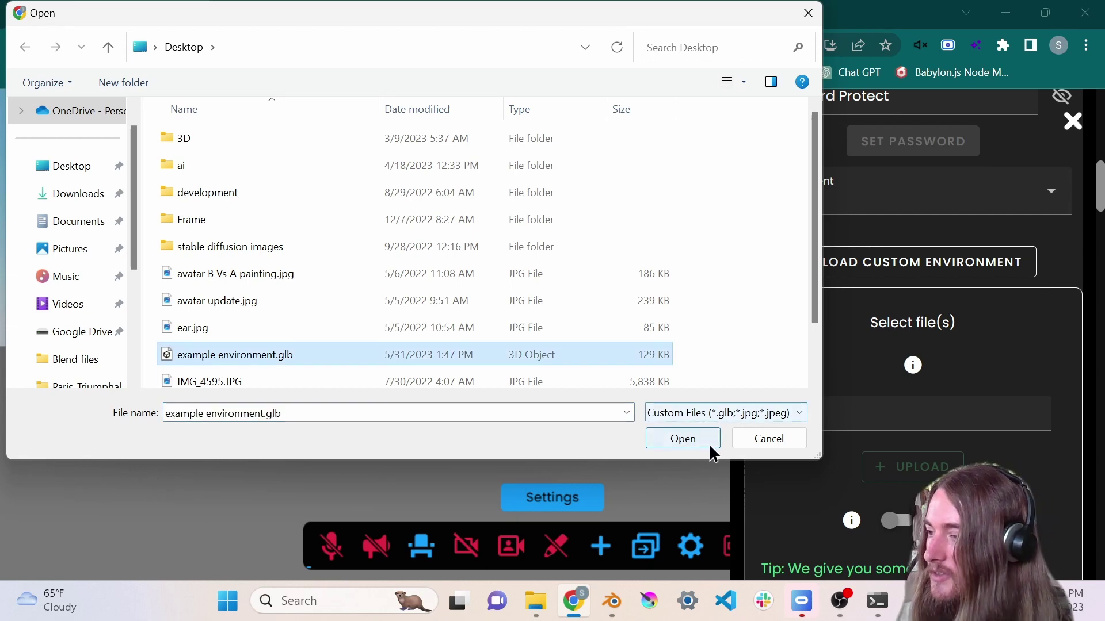
click(693, 435)
click(925, 468)
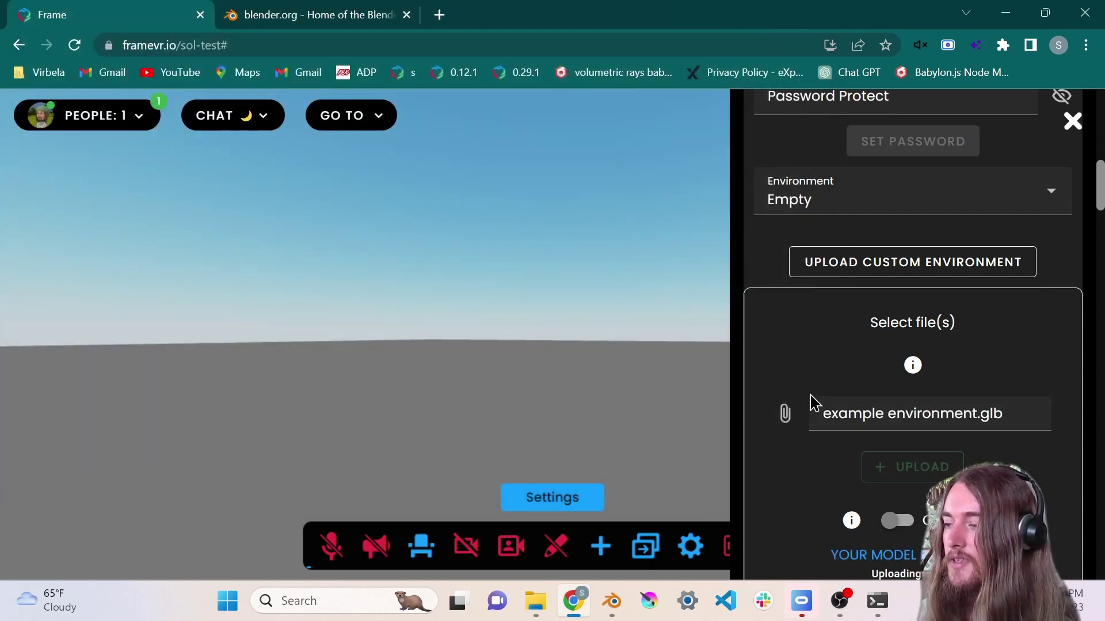
scroll(811, 397, down, 2)
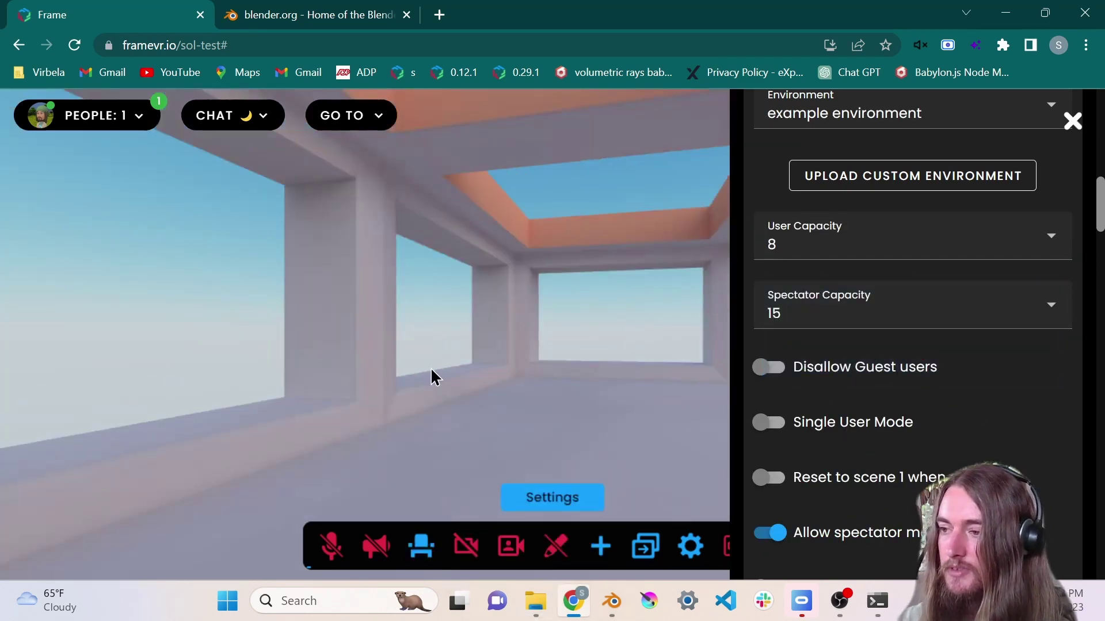
drag(434, 376, 357, 318)
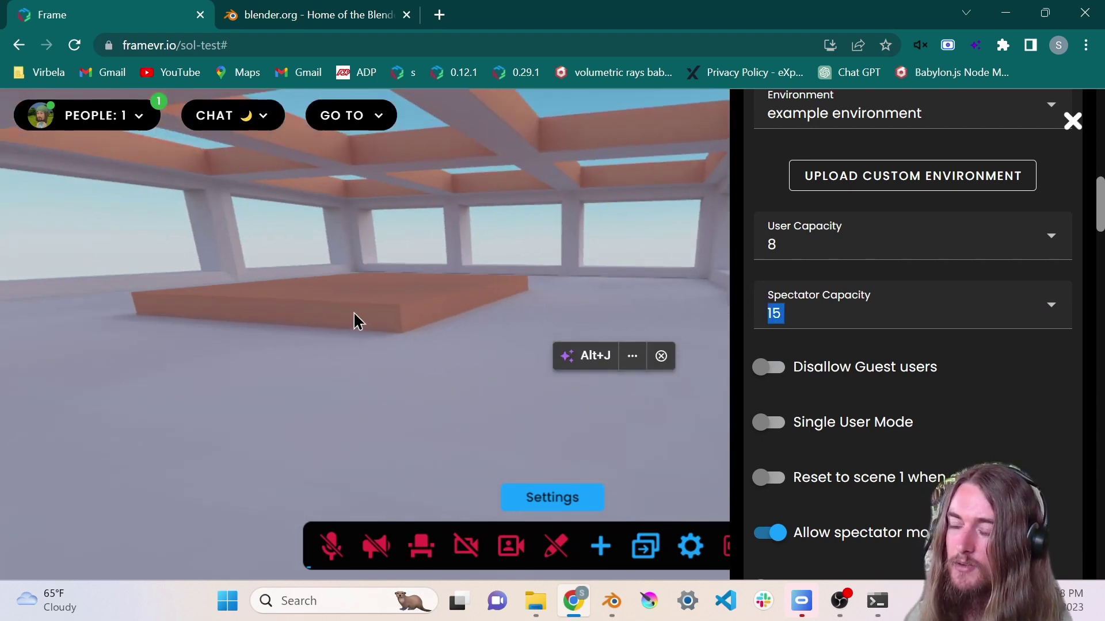
click(660, 356)
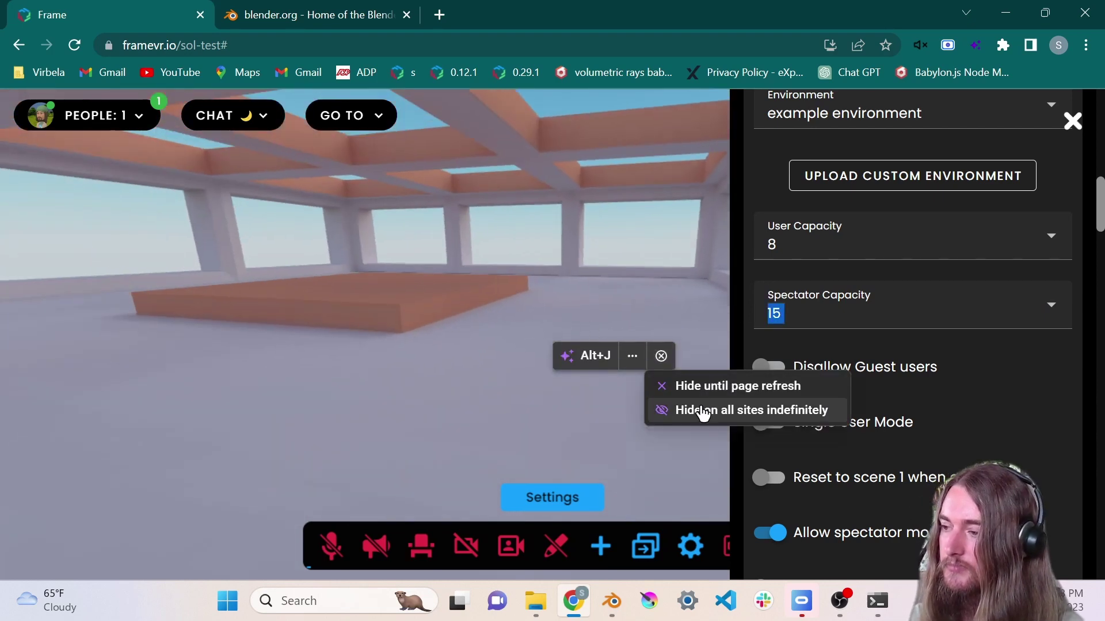
click(714, 387)
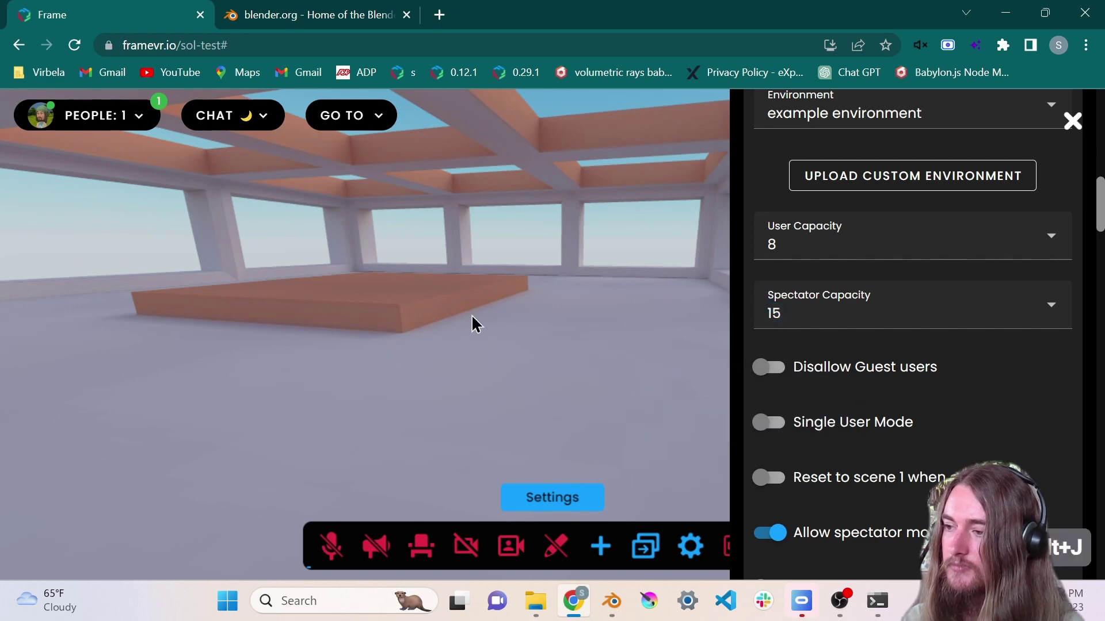
drag(473, 320, 57, 171)
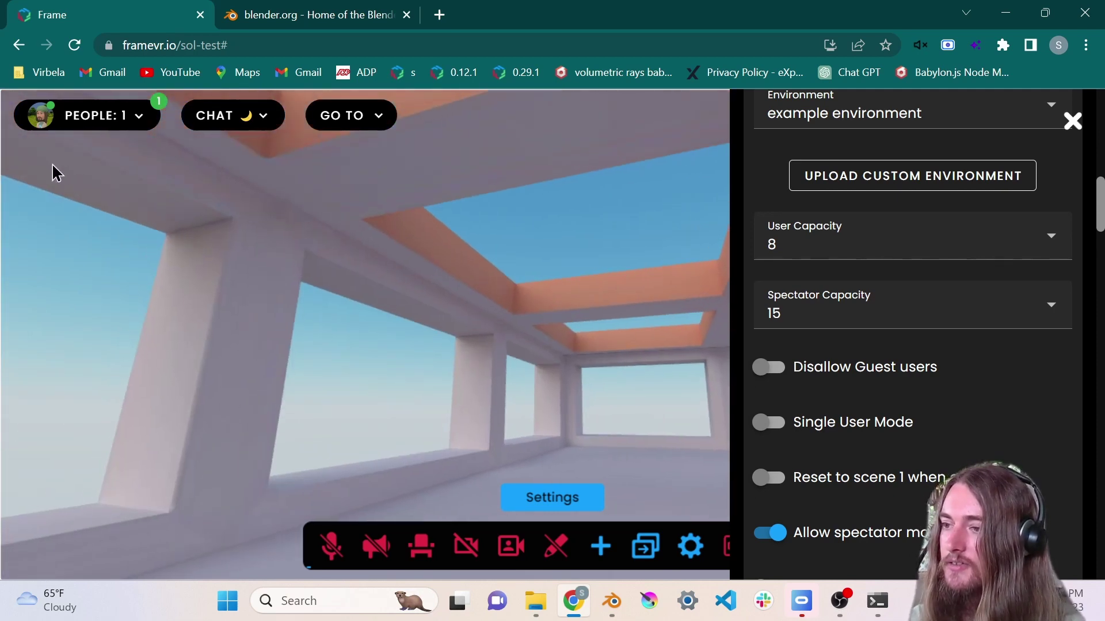